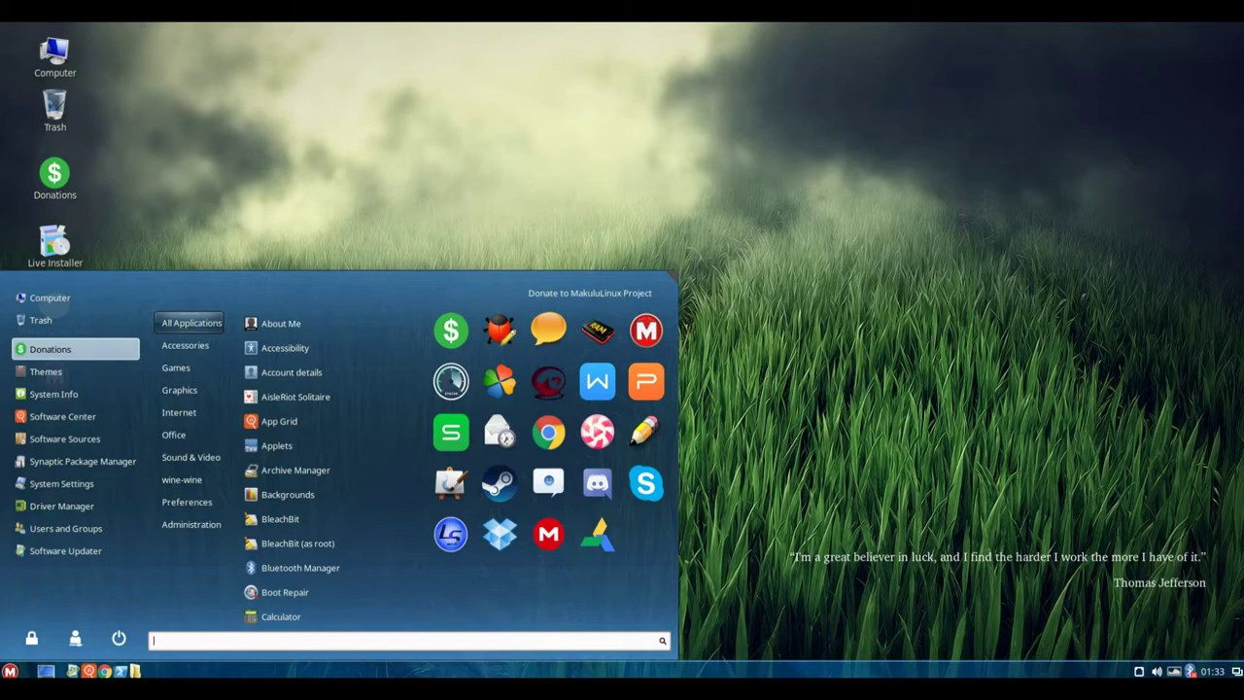
- Look through the applications listed in the Accessories category, from Archive Manager down the list
mouse_move(176, 367)
key("Up")
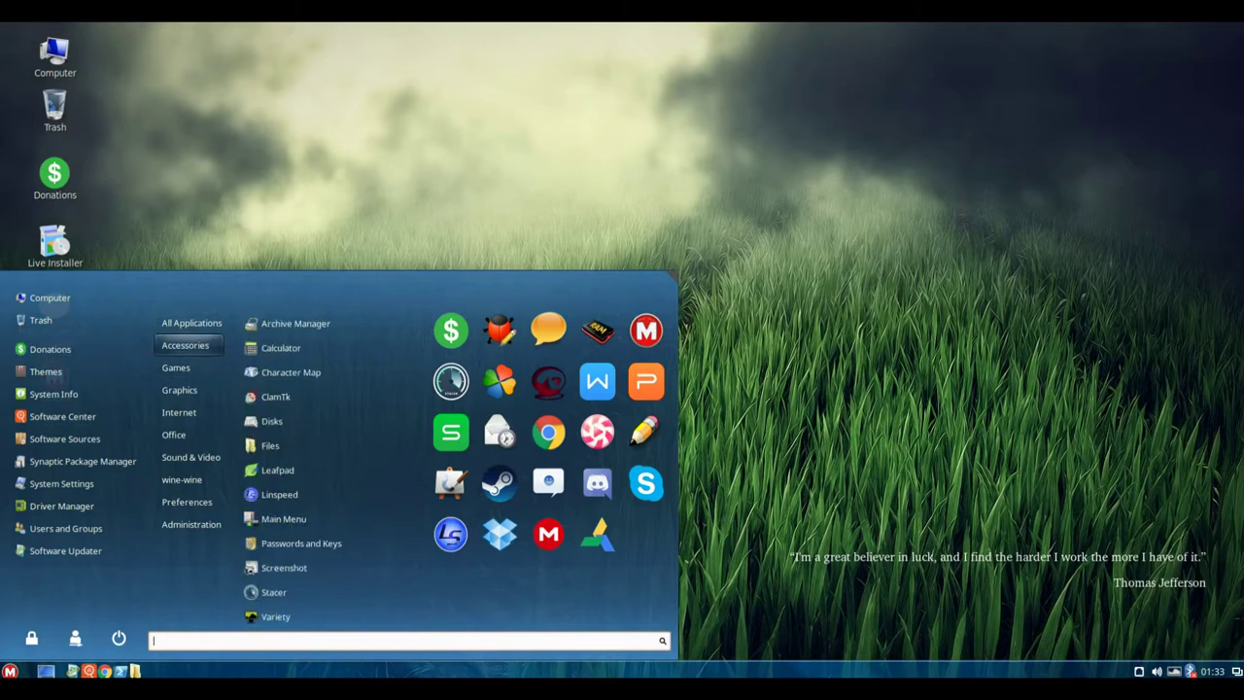
key("Right")
key("Down")
key("Down")
key("Down")
key("Down")
key("Down")
key("Down")
key("Down")
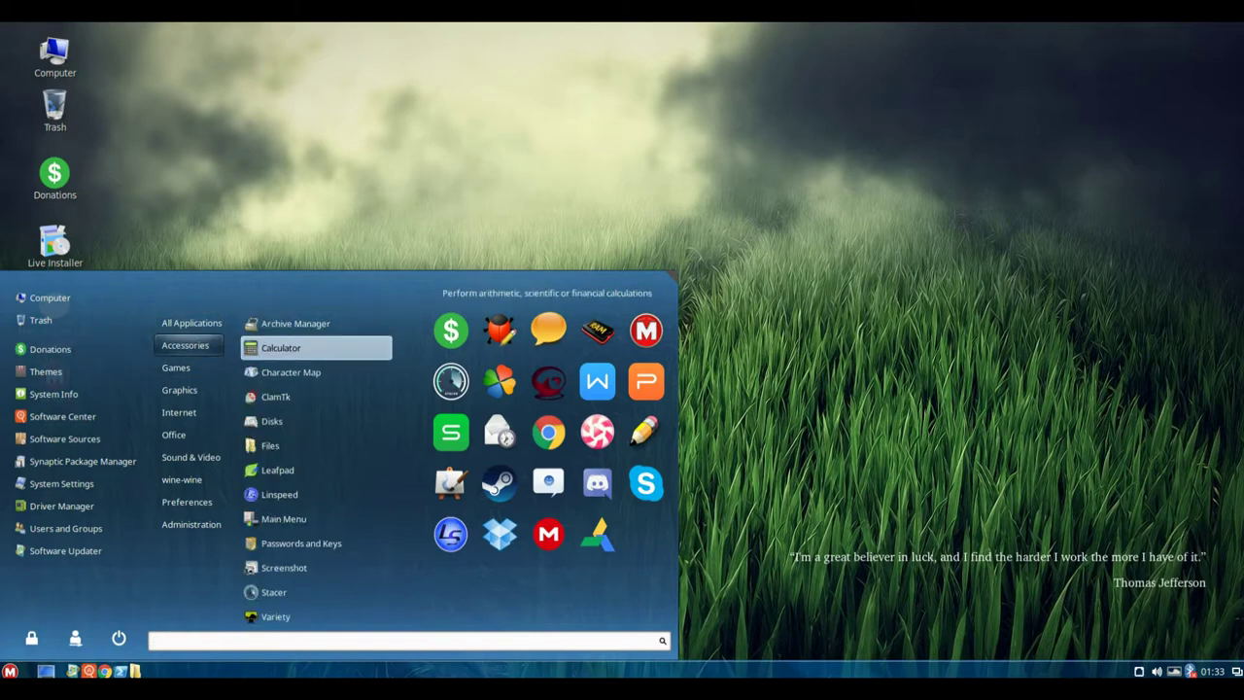
key("Down")
key("Down")
key("Down")
key("Down")
key("Down")
key("Up")
key("Up")
key("Up")
key("Up")
key("Up")
key("Up")
key("Up")
key("Up")
key("Up")
- Examine the Games category, going through its entries such as Kapman, KBreakOut and PlayOnLinux
key("Left")
key("Down")
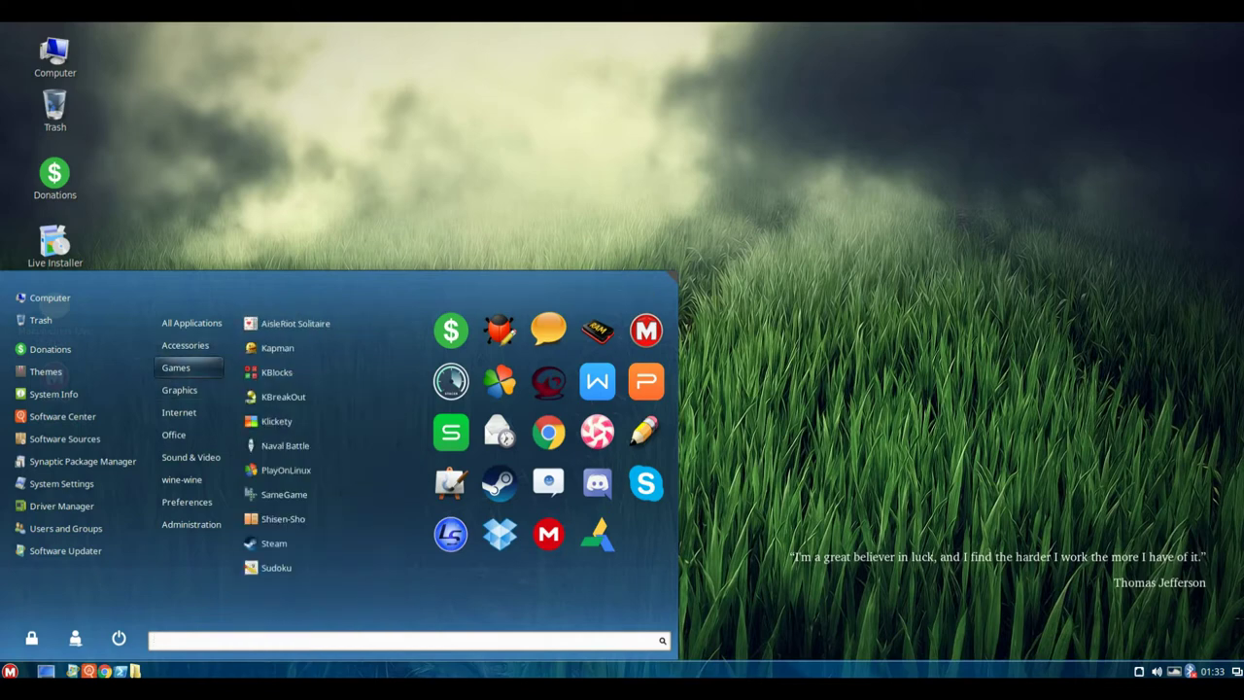
key("Right")
key("Up")
key("Up")
key("Down")
key("Down")
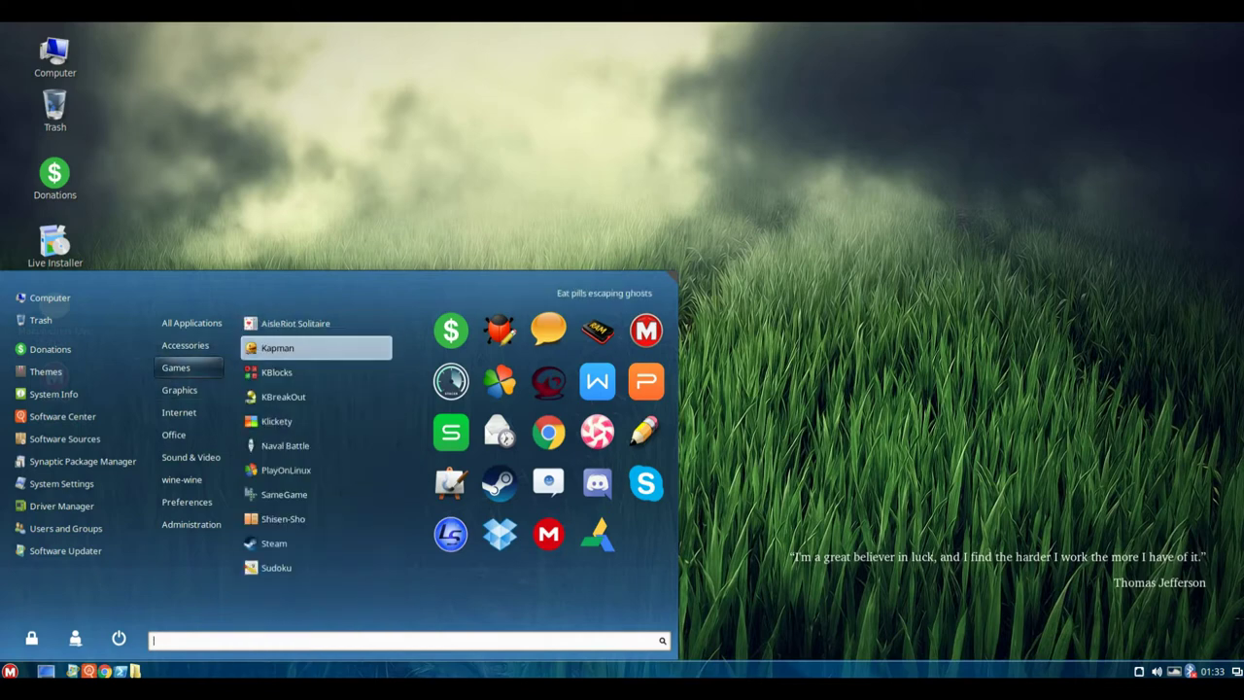
key("Down")
key("Down")
key("Down")
key("Down")
key("Down")
key("Down")
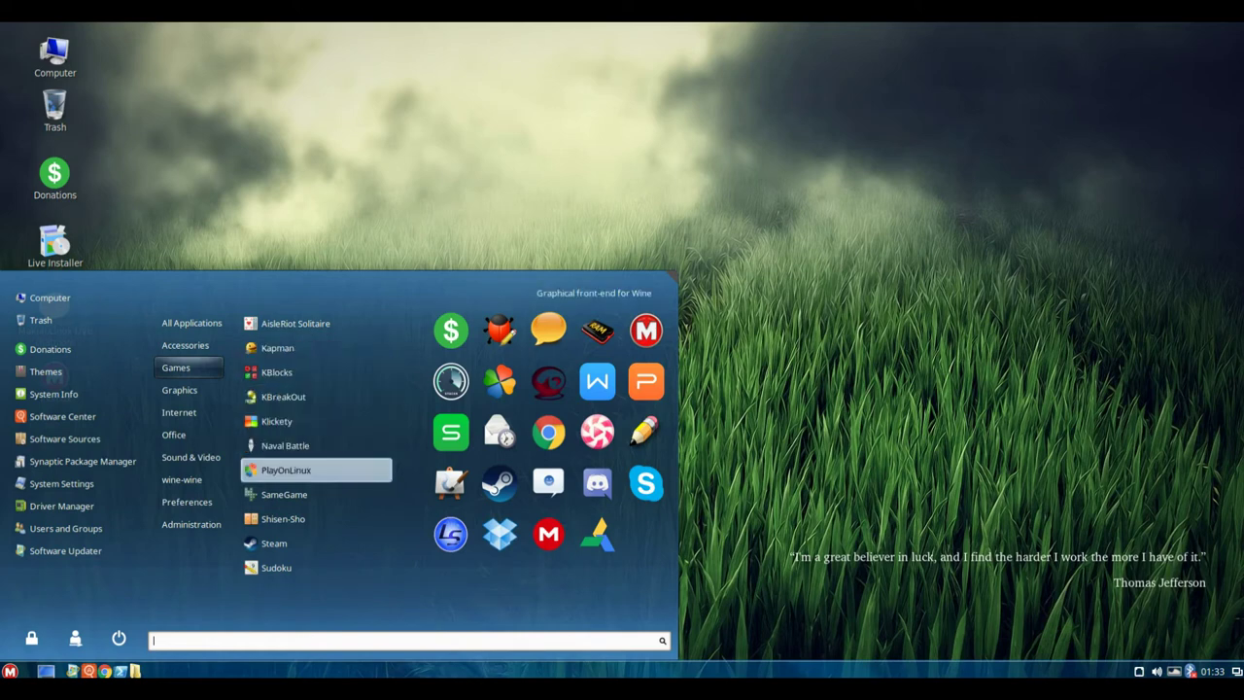
key("Down")
key("Up")
key("Up")
key("Up")
key("Up")
key("Up")
key("Up")
key("Up")
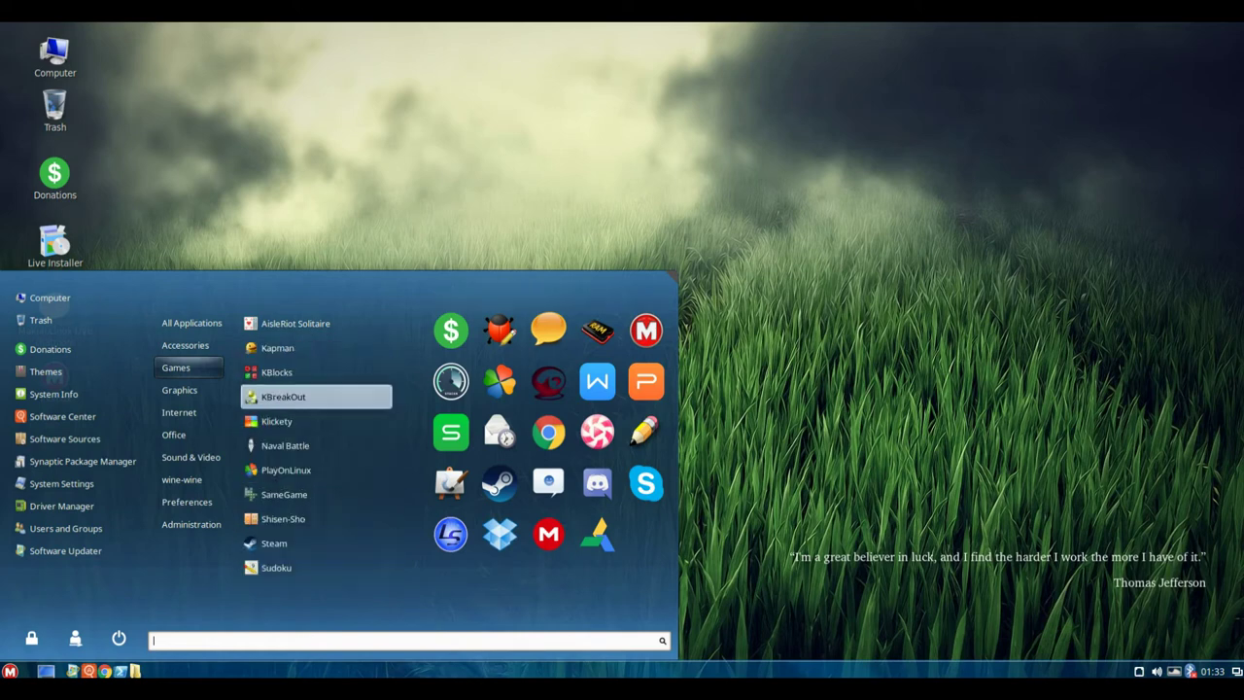
- Review the programs offered in the Graphics category, from Document Viewer to Simple Scan
key("Left")
key("Down")
key("Right")
key("Up")
key("Up")
key("Up")
key("Down")
key("Down")
key("Down")
key("Down")
key("Down")
- Go through the Internet category's applications, including Discord, Google Chrome, MEGASync and Skype
key("Left")
key("Down")
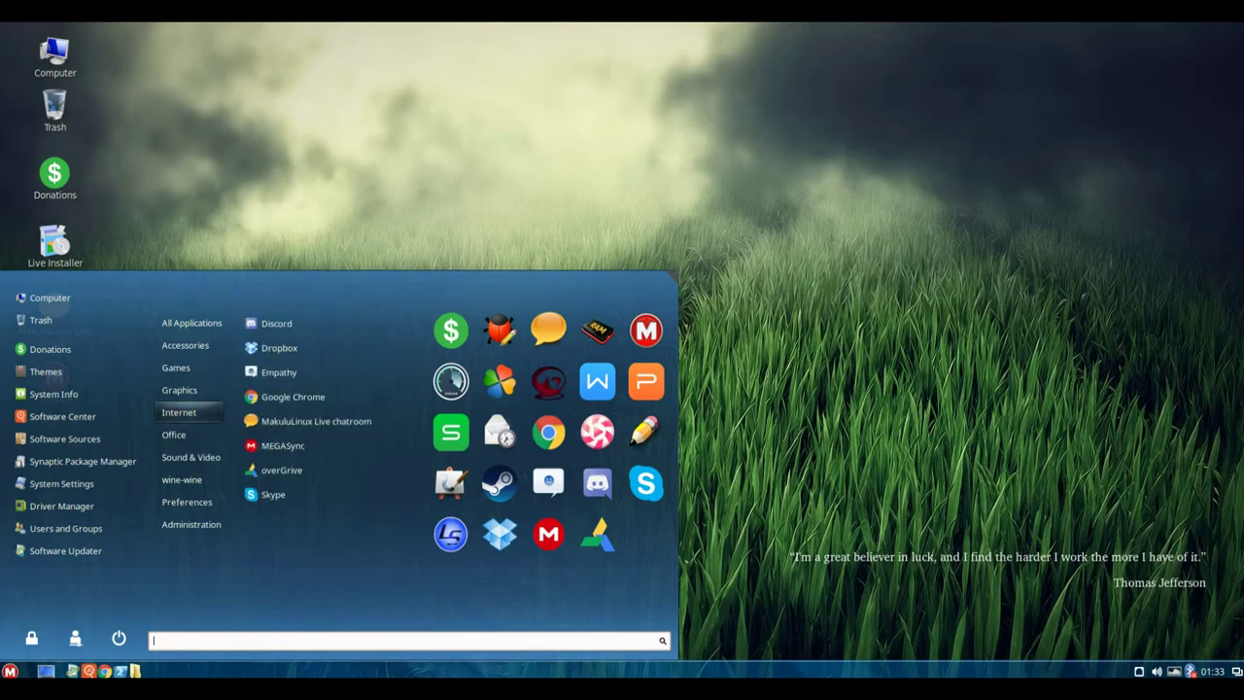
key("Right")
key("Up")
key("Up")
key("Up")
key("Up")
key("Down")
key("Down")
key("Down")
key("Down")
key("Down")
key("Down")
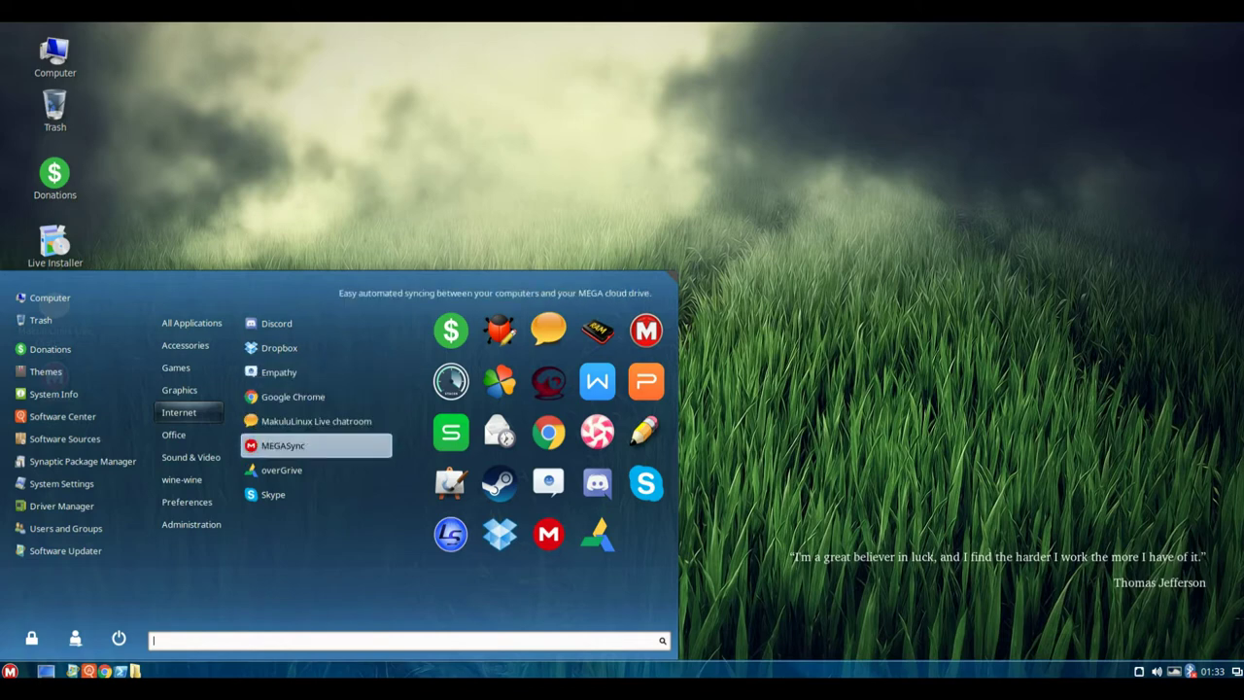
key("Down")
- Look through the applications in the Office category
key("Left")
key("Down")
key("Right")
key("Up")
key("Up")
key("Up")
key("Up")
key("Up")
key("Down")
key("Down")
key("Down")
key("Down")
- Examine the Sound & Video category's applications, from Lollypop to VLC media player
key("Left")
key("Down")
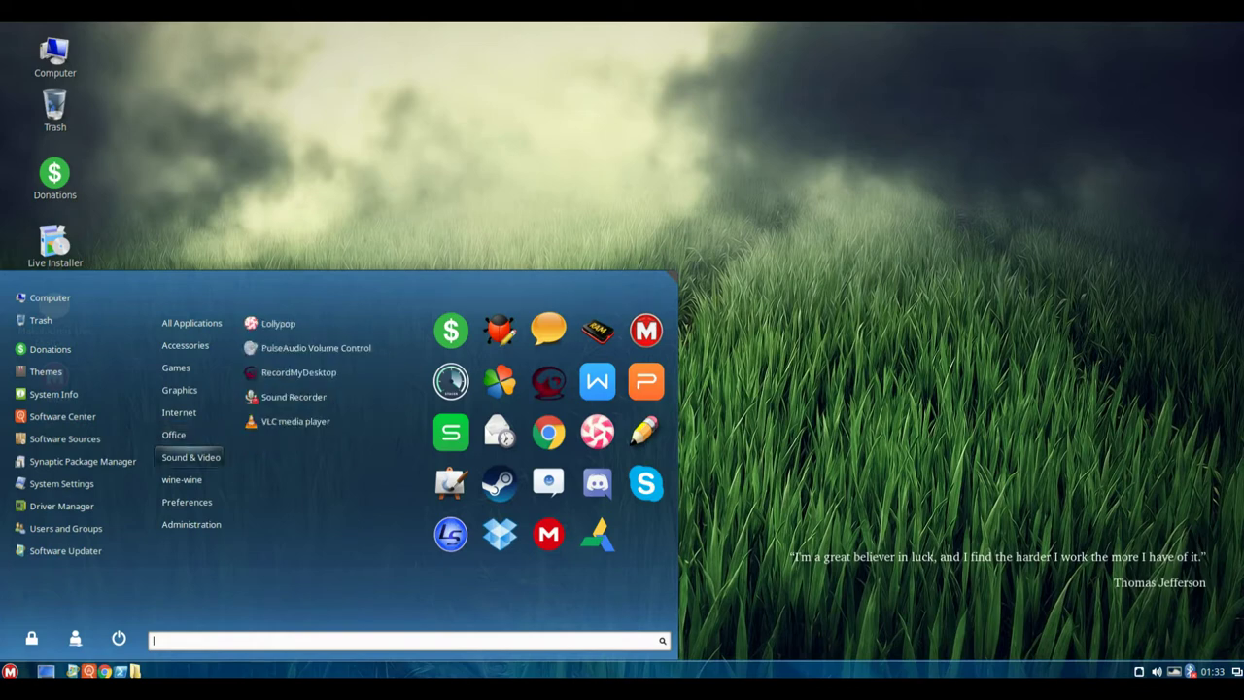
key("Right")
key("Up")
key("Up")
key("Up")
key("Down")
key("Down")
key("Down")
key("Down")
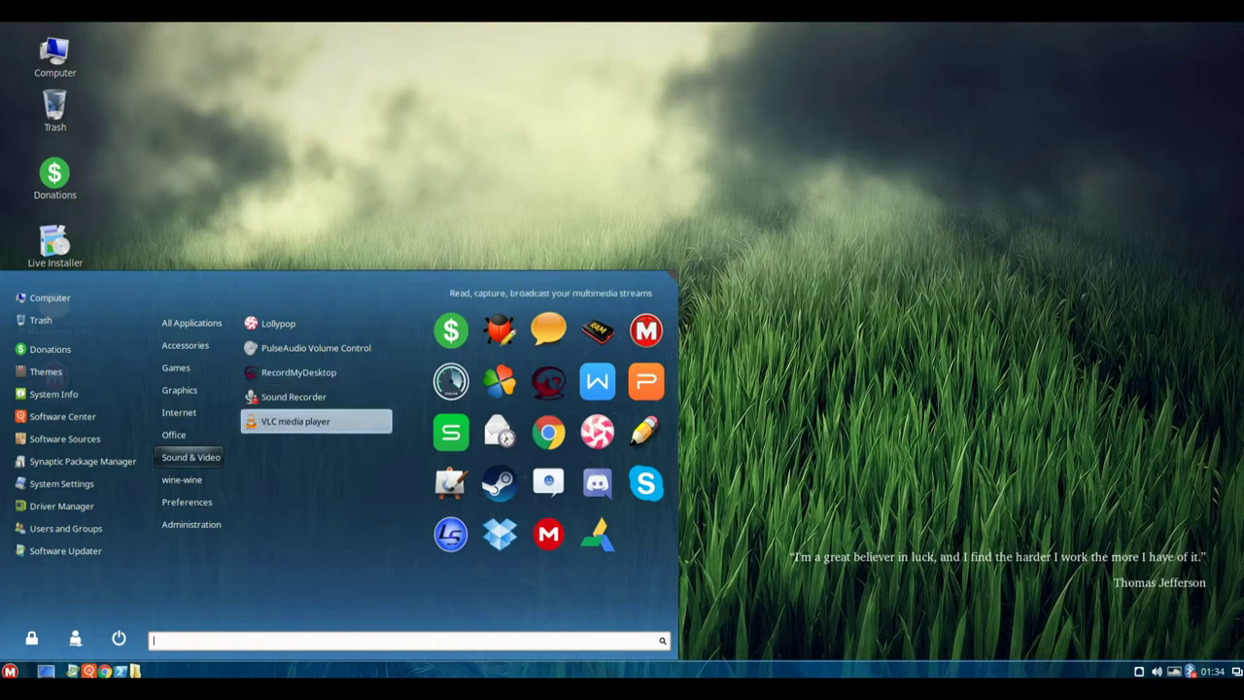
- Glance at the wine-wine category and review the settings tools listed under Preferences, such as Backgrounds and Effects
key("Left")
key("Down")
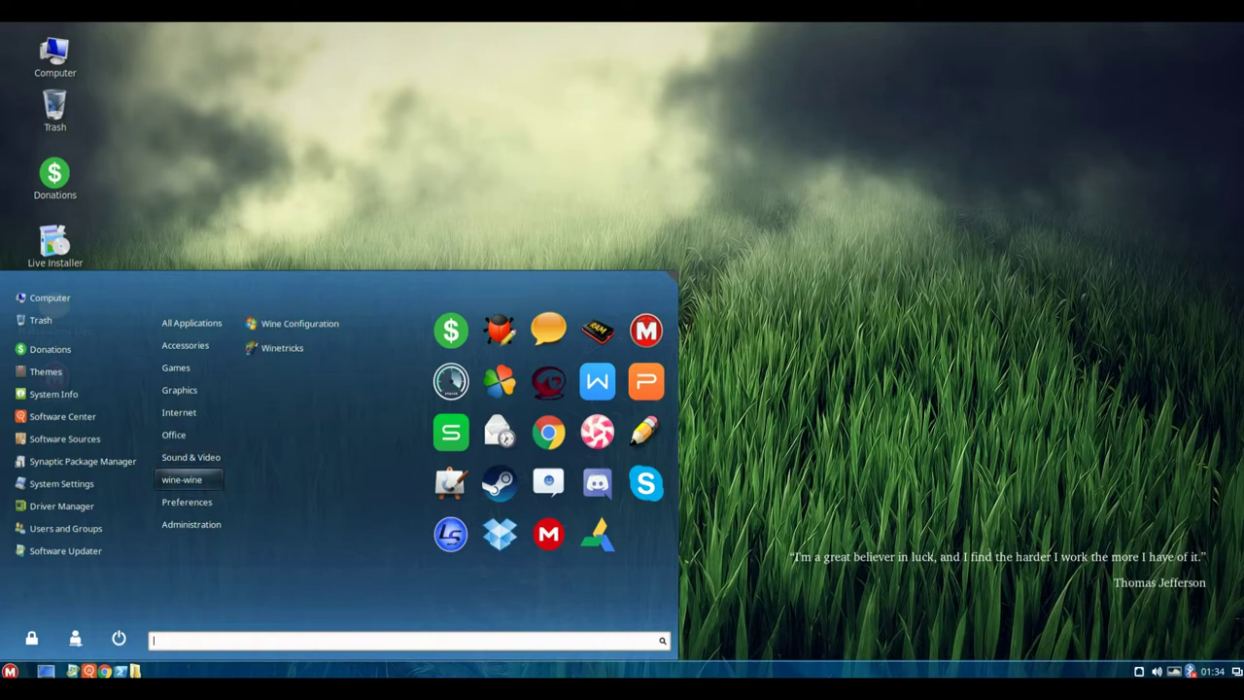
key("Down")
key("Right")
key("Up")
key("Up")
key("Up")
key("Up")
key("Up")
key("Up")
key("Up")
key("Up")
key("Down")
key("Down")
key("Down")
key("Down")
key("Down")
key("Down")
key("Down")
key("Down")
key("Down")
key("Down")
key("Down")
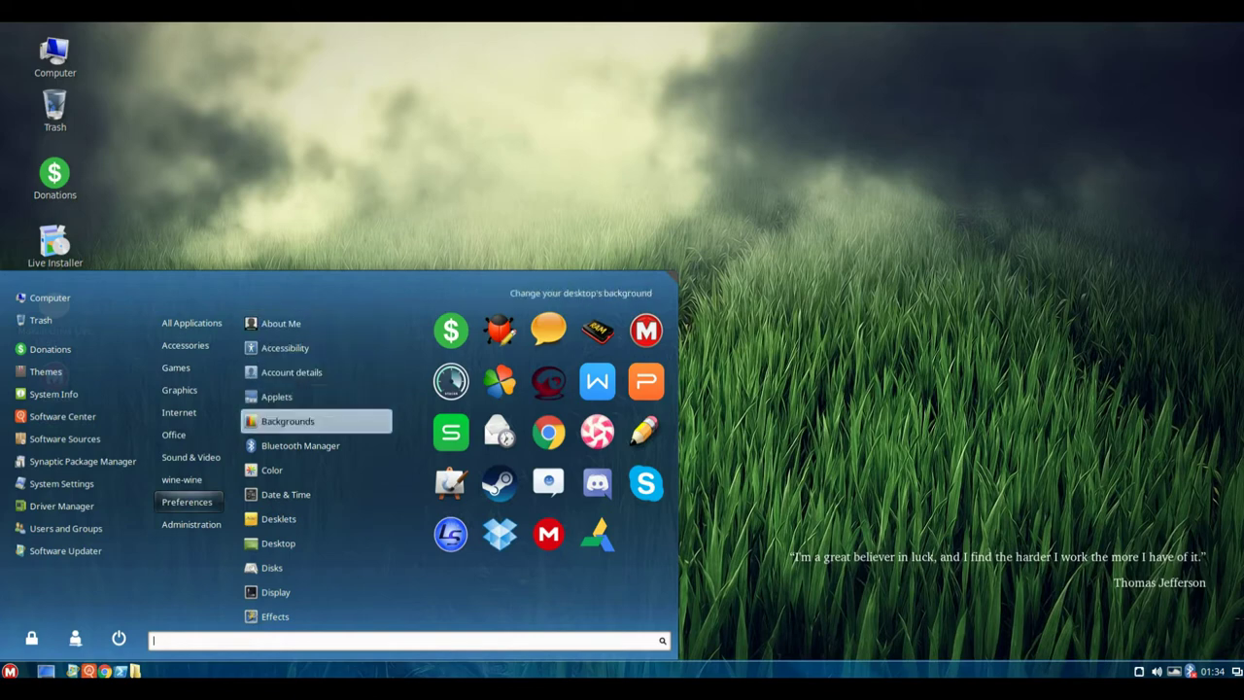
key("Down")
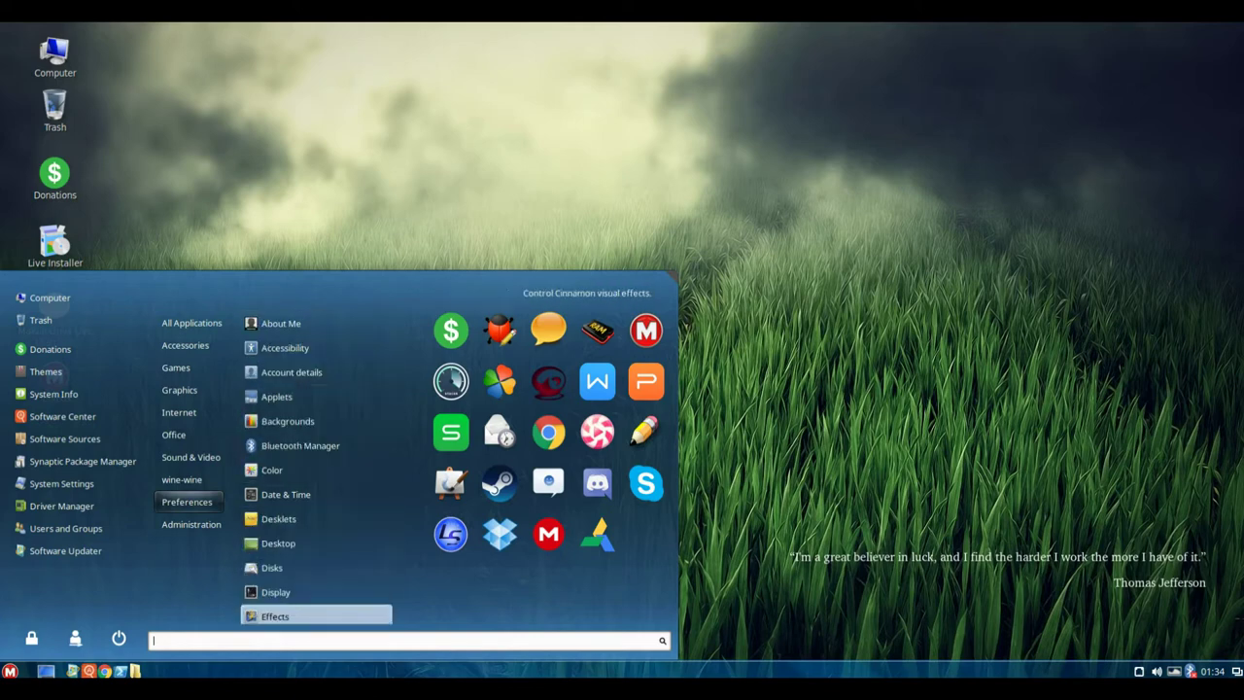
key("Up")
key("Up")
- Look through the system tools in the Administration category, such as Boot Repair, GParted and Grub Customizer
key("Left")
key("Down")
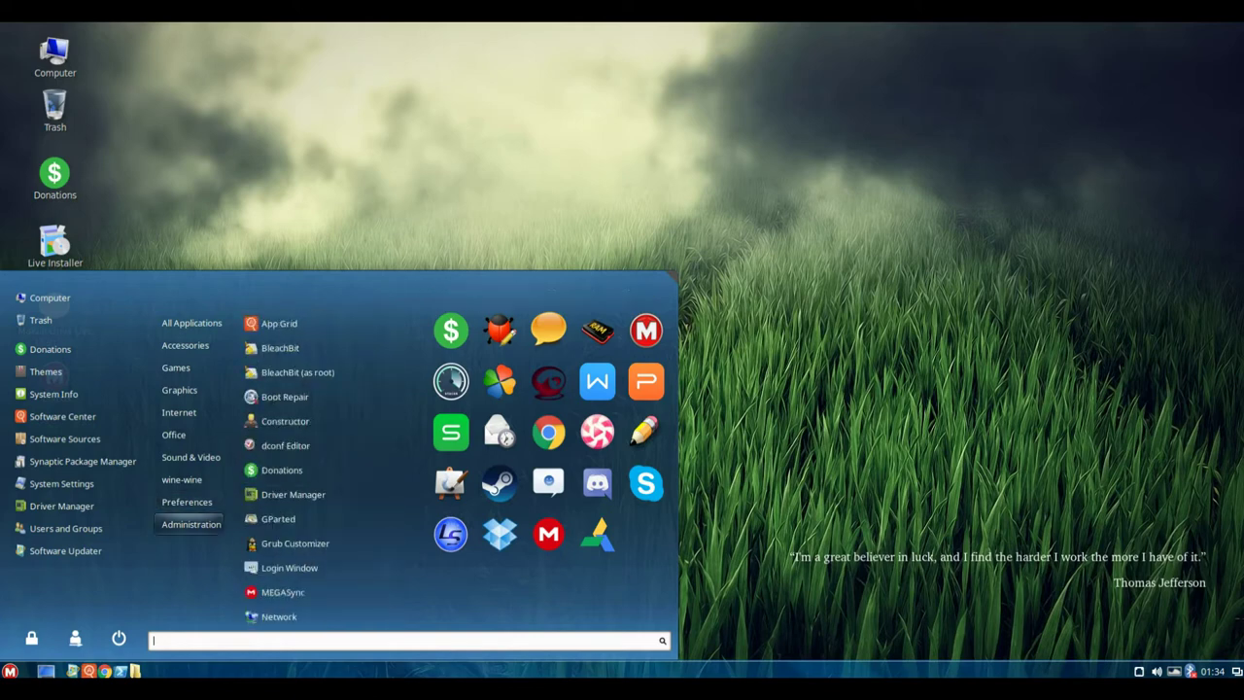
key("Right")
key("Up")
key("Up")
key("Up")
key("Up")
key("Up")
key("Up")
key("Up")
key("Up")
key("Down")
key("Down")
key("Down")
key("Down")
key("Down")
key("Down")
key("Down")
key("Down")
key("Down")
key("Down")
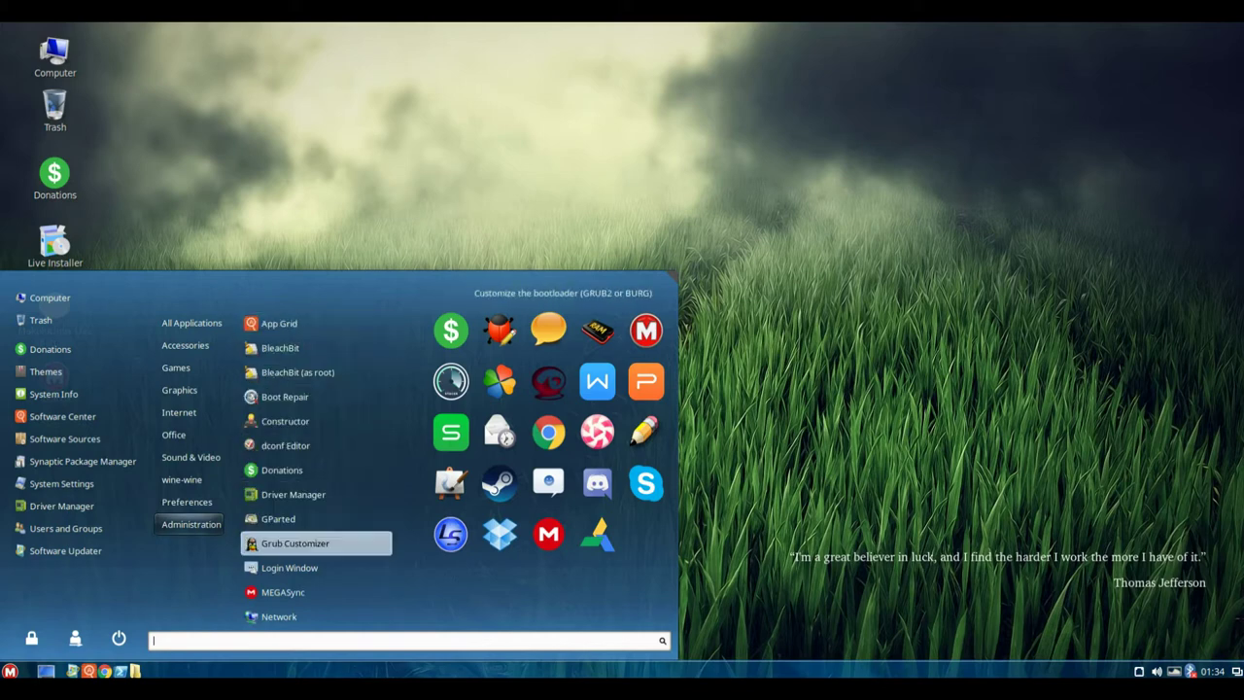
key("Up")
key("Up")
key("Up")
key("Up")
key("Up")
key("Up")
- Review the system shortcuts from Themes to Software Updater and launch Driver Manager
key("Left")
key("Left")
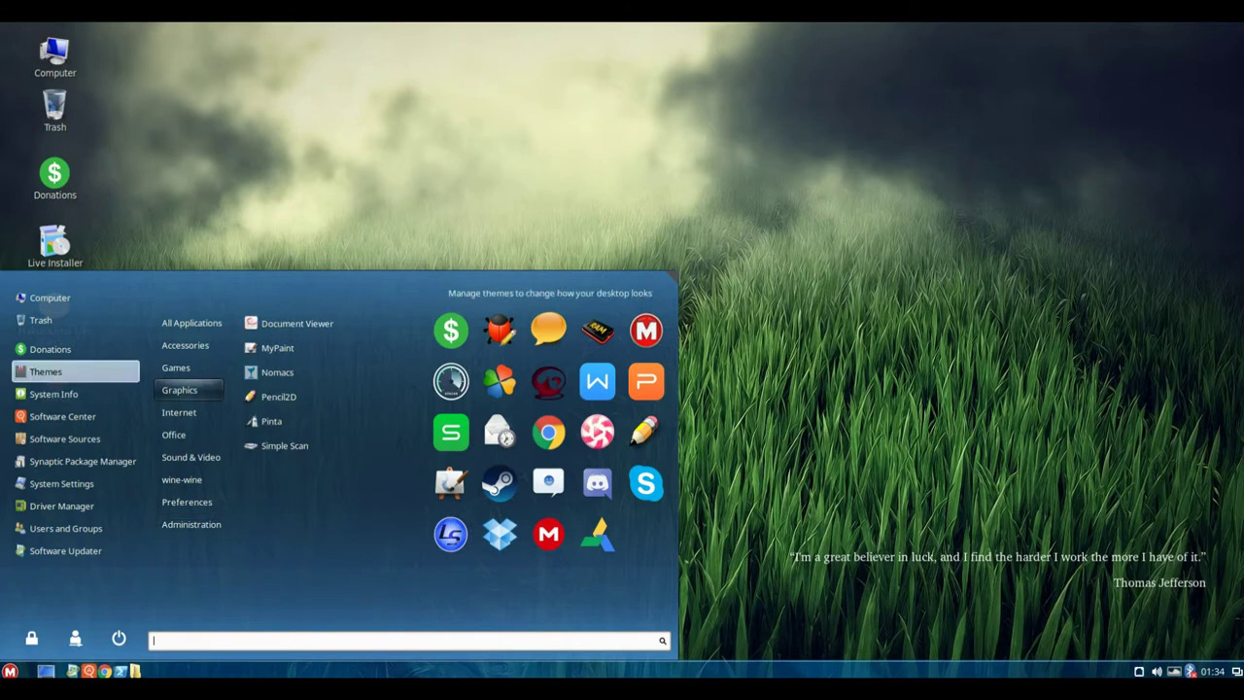
key("Down")
key("Down")
key("Down")
key("Down")
key("Down")
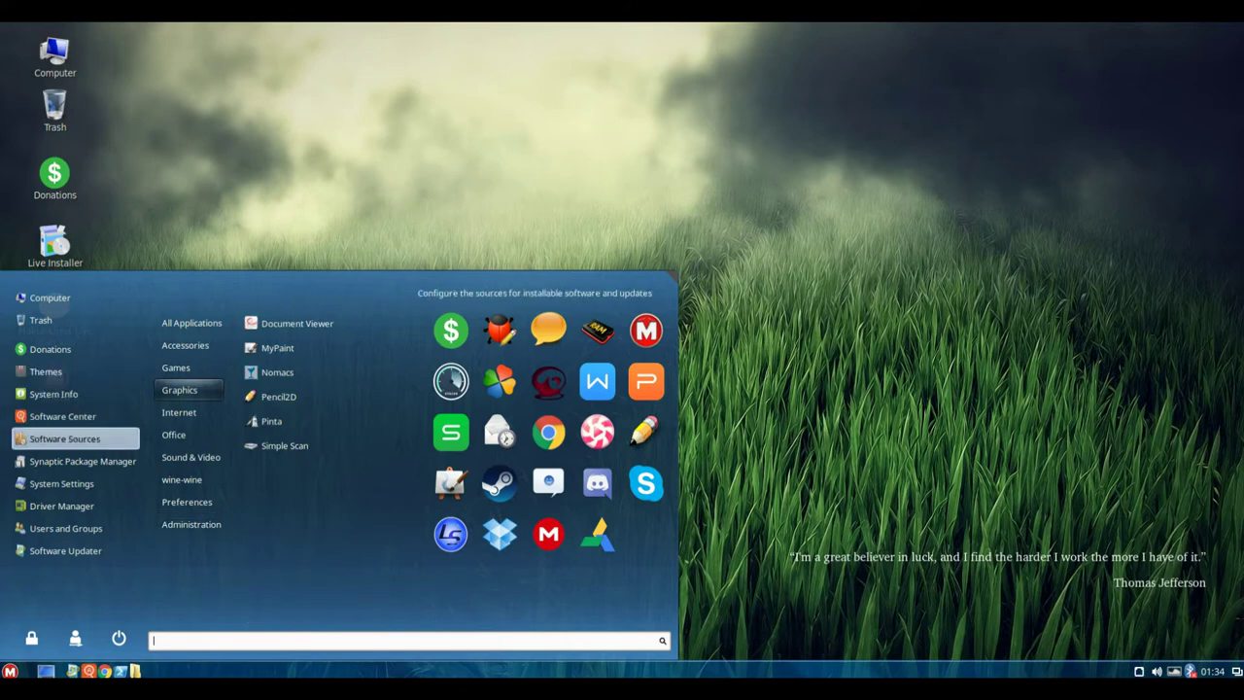
key("Down")
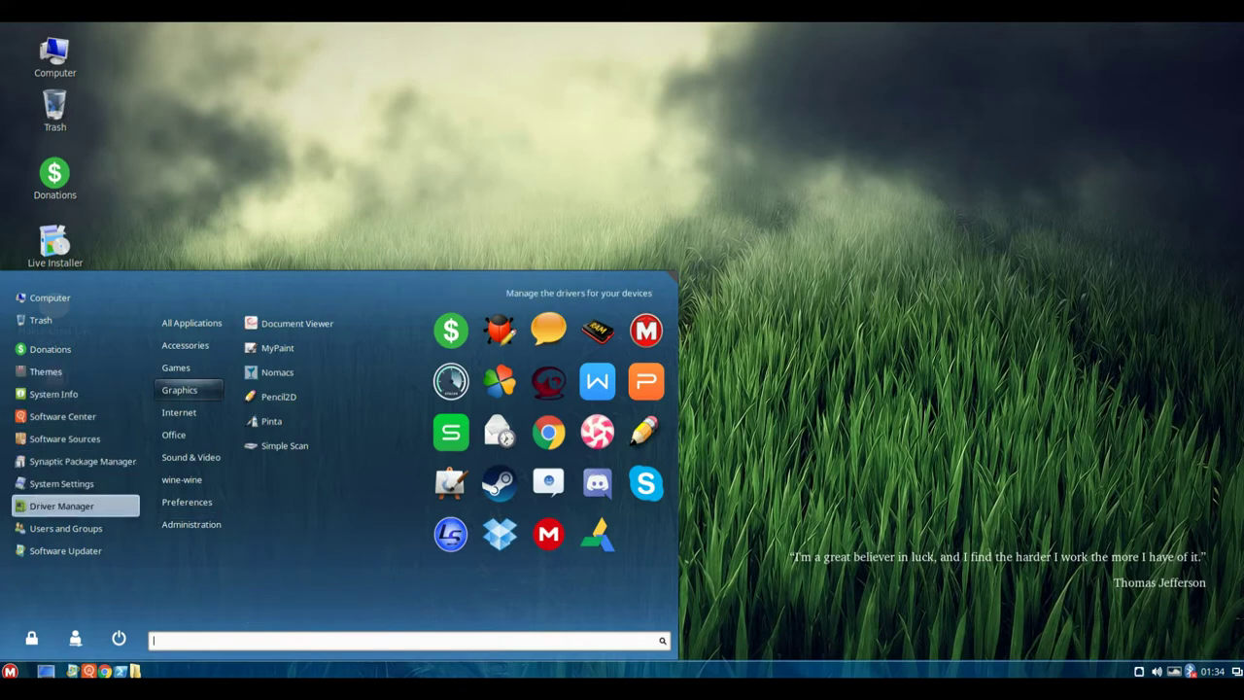
key("Down")
key("Down")
key("Up")
key("Up")
key("Up")
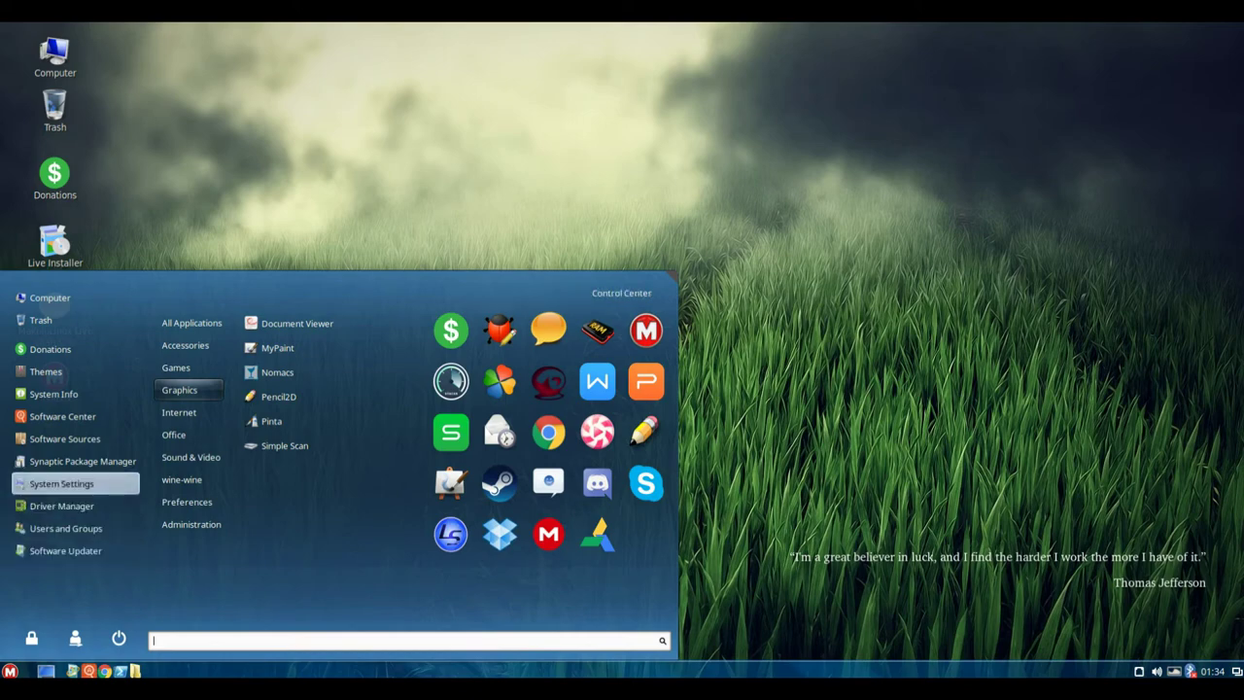
key("Down")
key("Return")
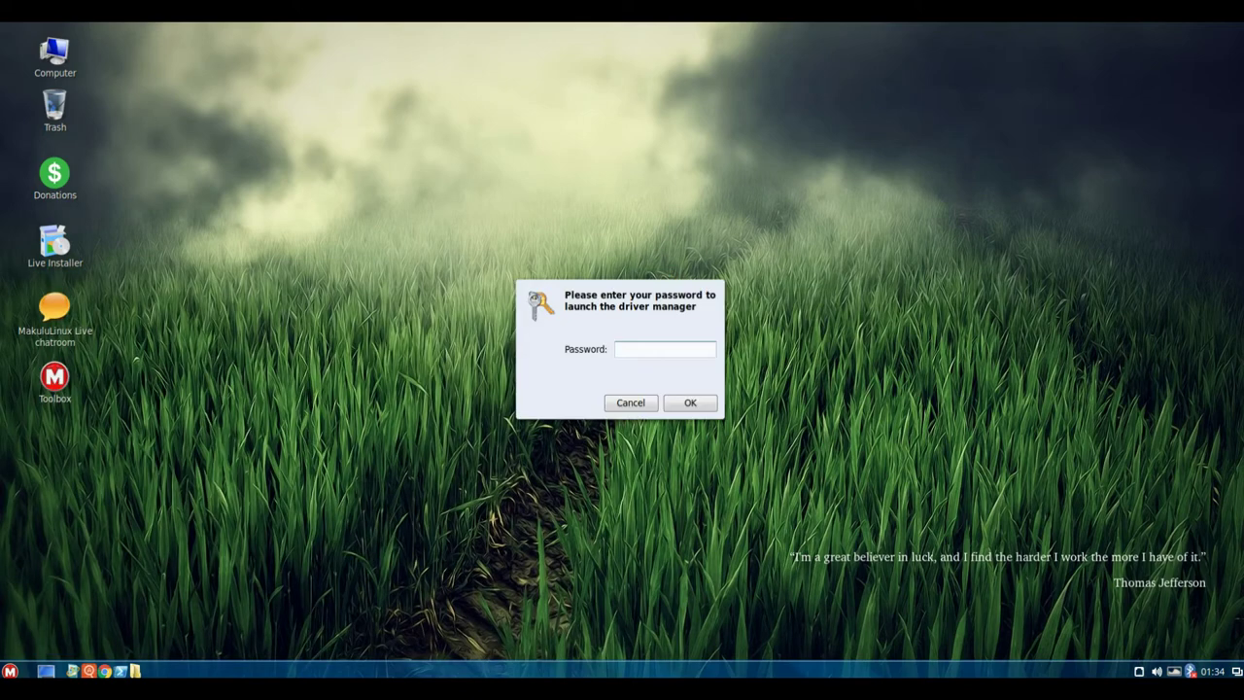
- Dismiss the driver manager's password request and review the Themes window's theme choices and miscellaneous options
key("Escape")
key("super")
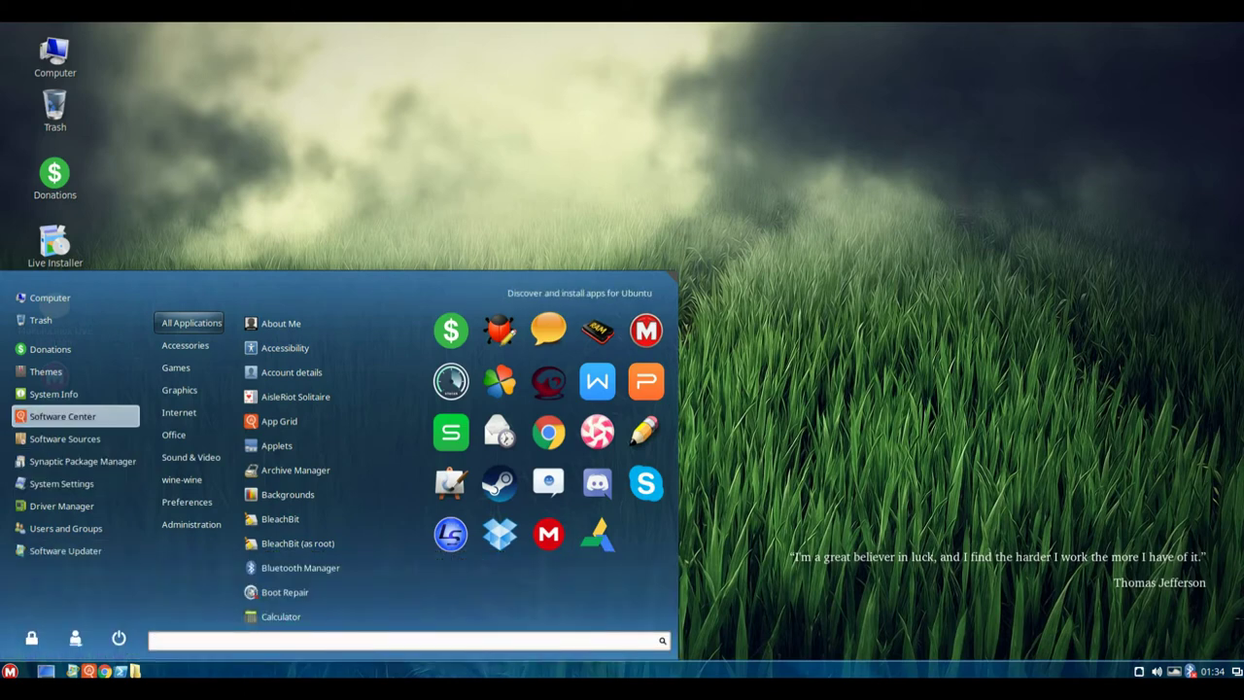
key("Escape")
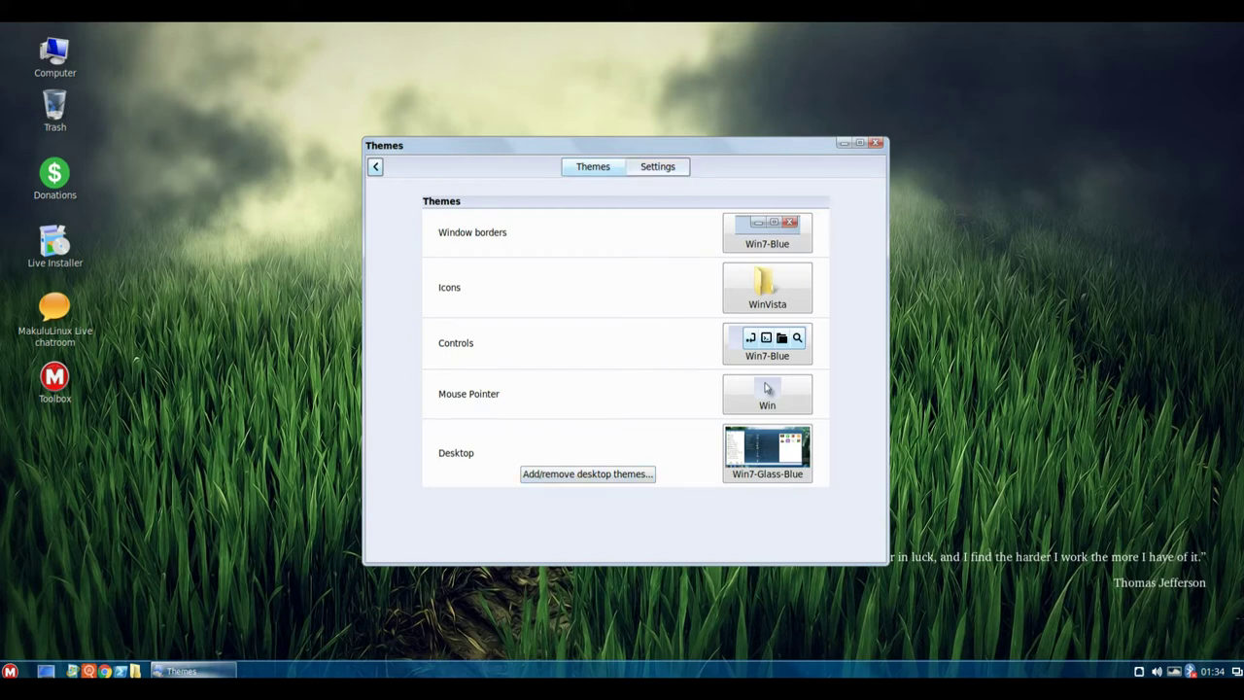
left_click(657, 166)
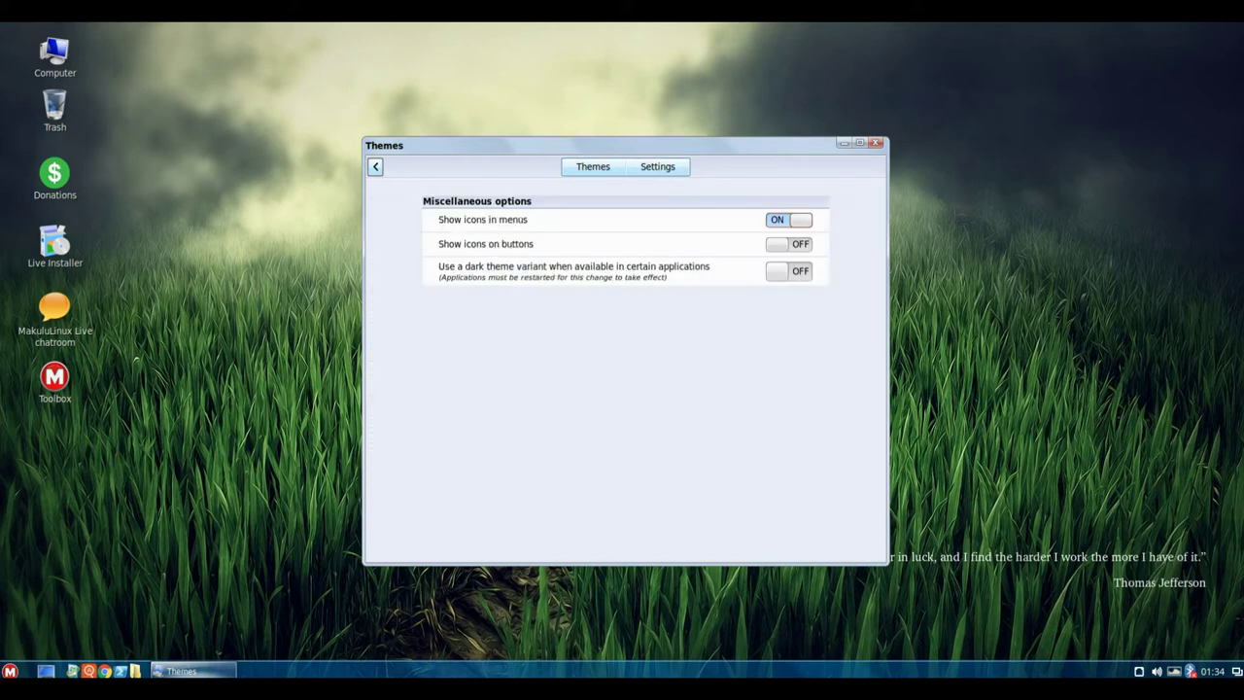
left_click(593, 166)
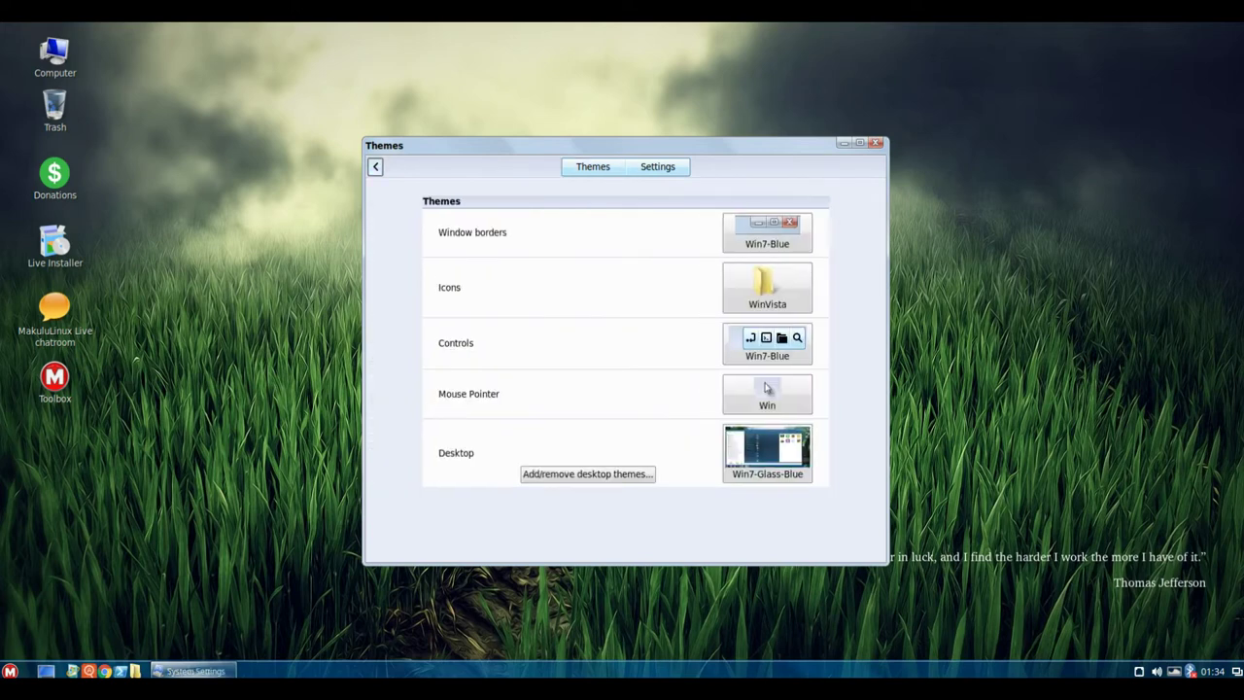
- Go from Themes to the Backgrounds settings, then enlarge and reposition the window to show more wallpapers
left_click(375, 166)
left_click(417, 230)
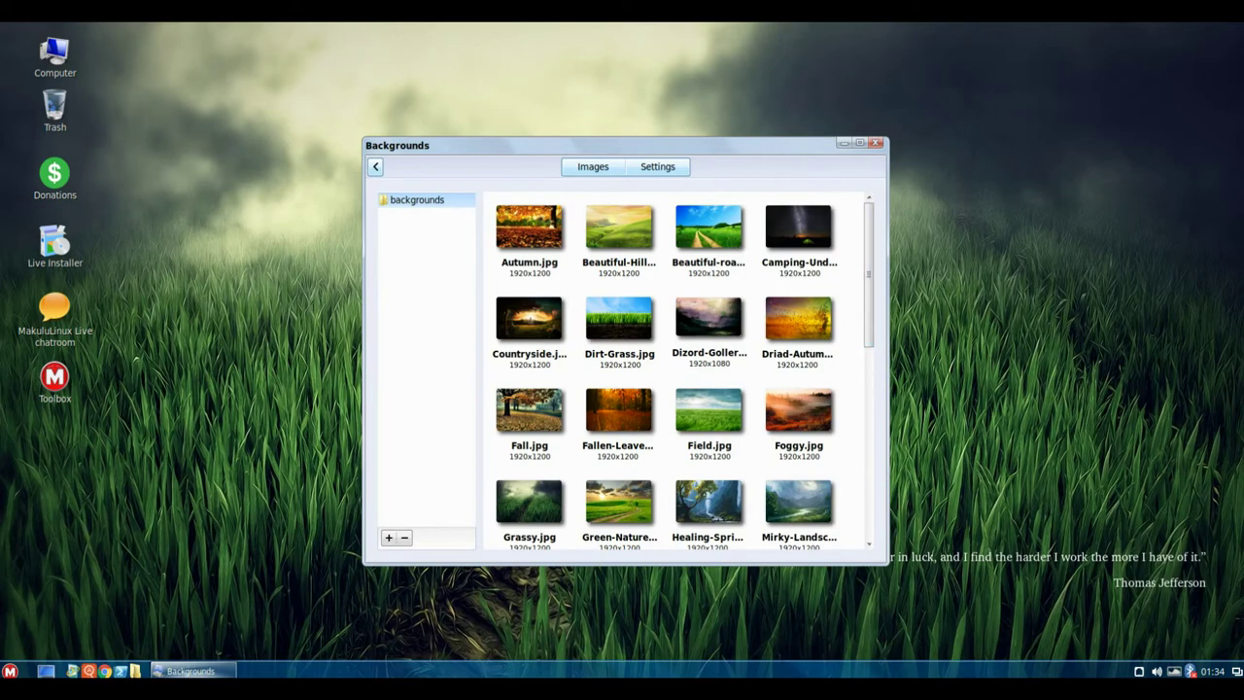
left_click_drag(887, 564, 1136, 649)
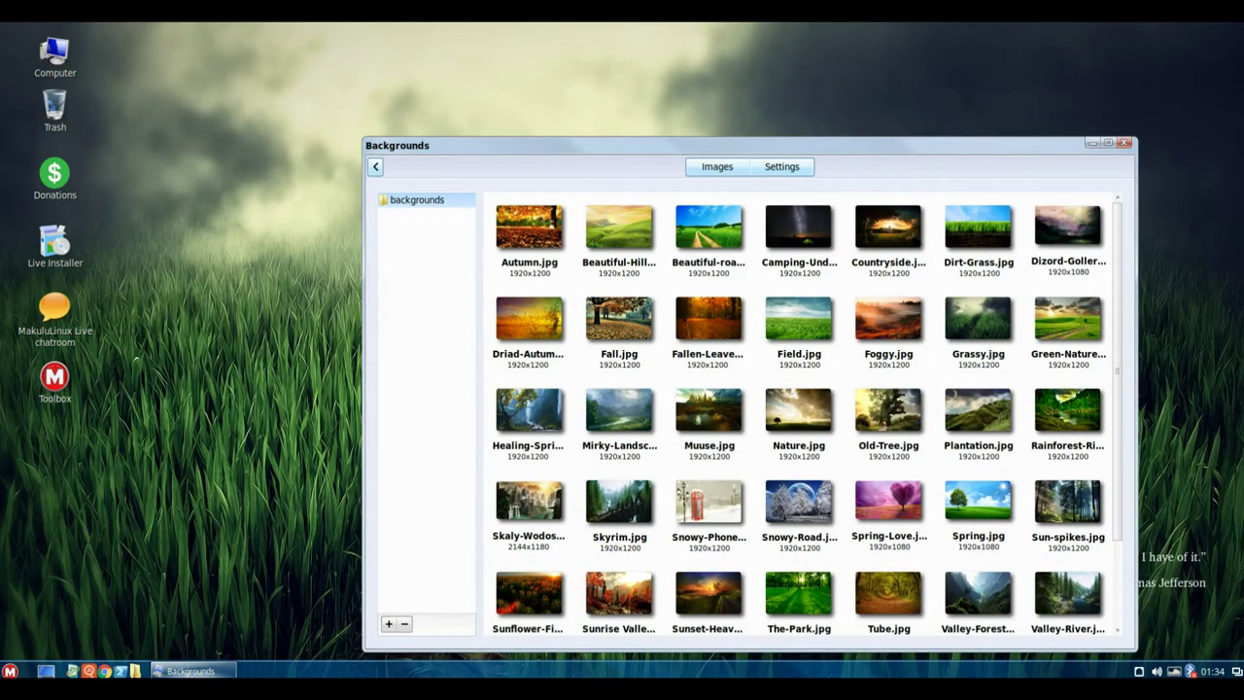
left_click_drag(680, 145, 534, 69)
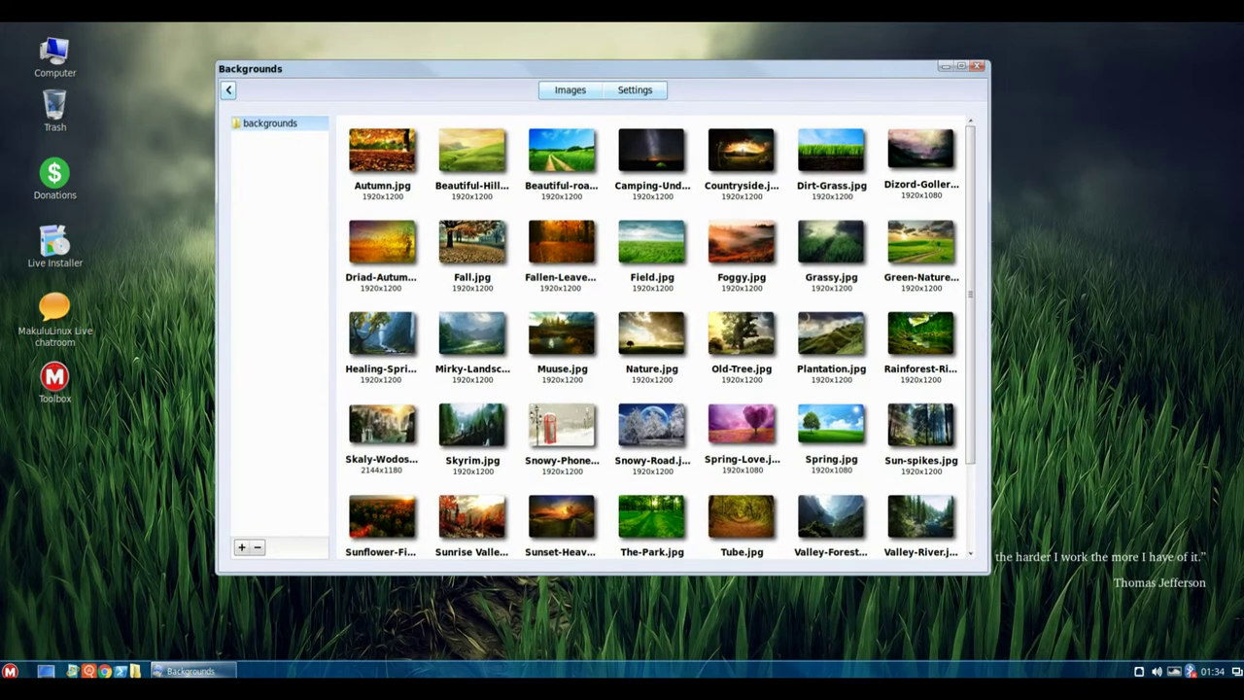
- Apply the Winter-Moon wallpaper from the backgrounds folder to the desktop and close the Backgrounds window
scroll(651, 340, "down", 2)
scroll(651, 340, "down", 2)
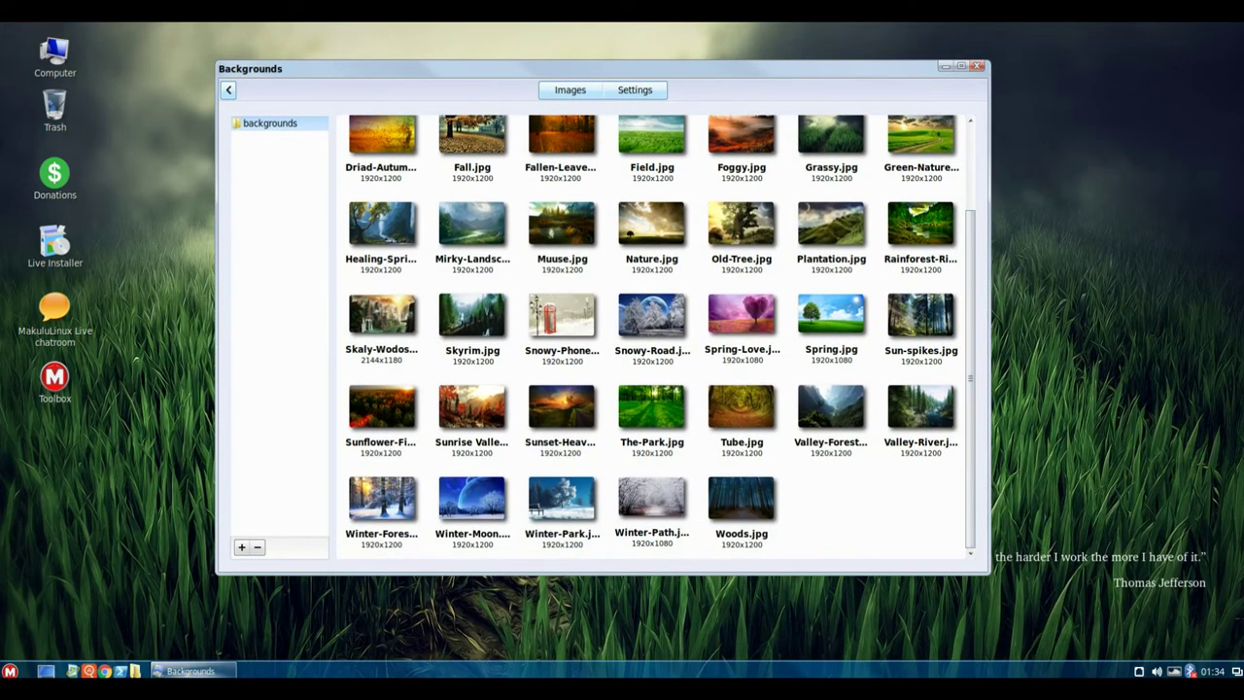
left_click(472, 501)
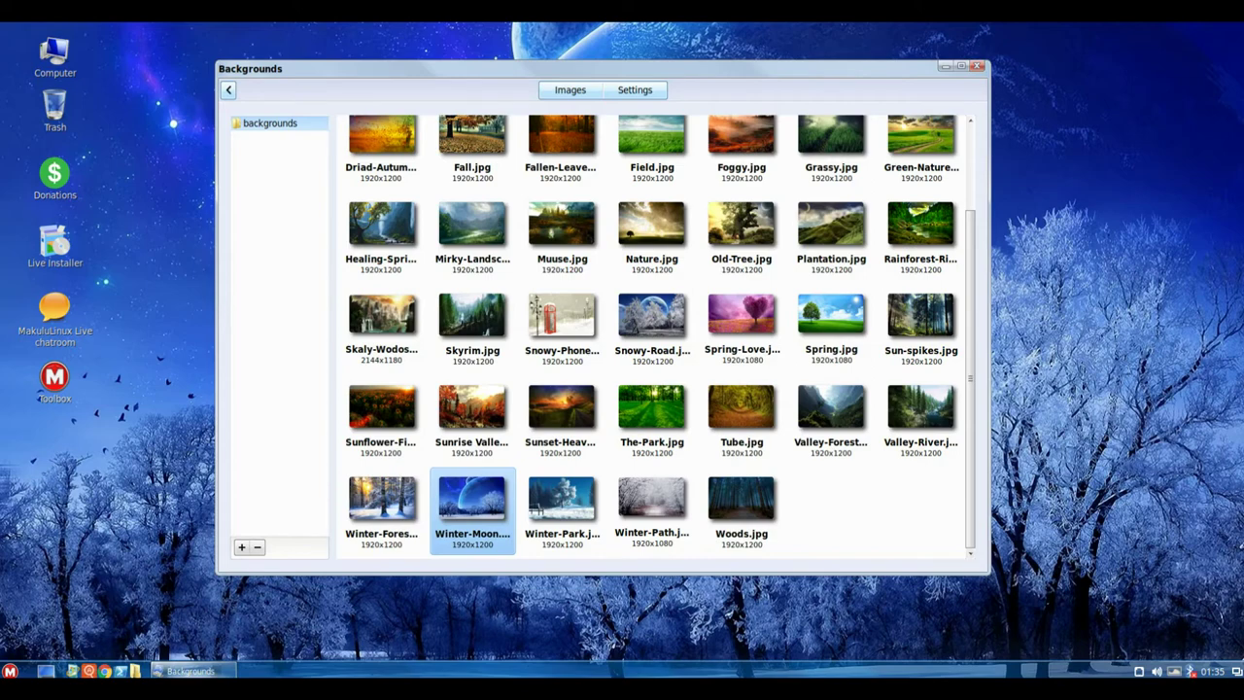
key("alt+F4")
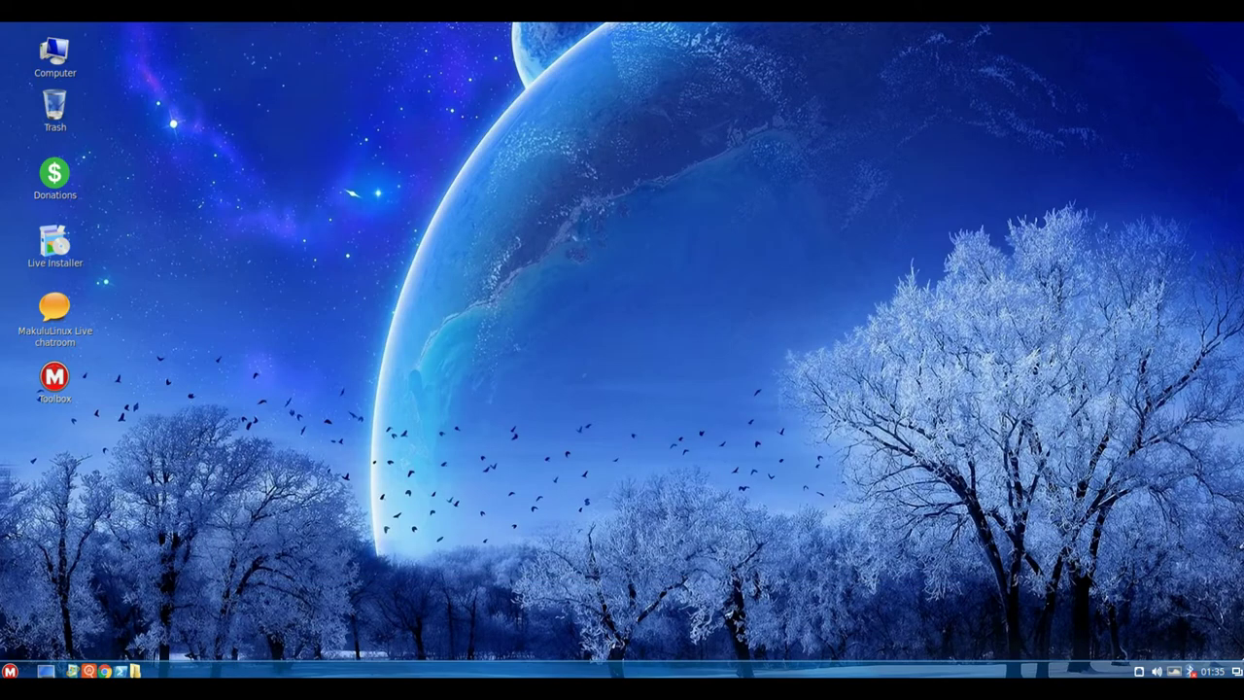
- Open a terminal in the Desktop folder and review the About GNOME Terminal information and its credits
right_click(298, 186)
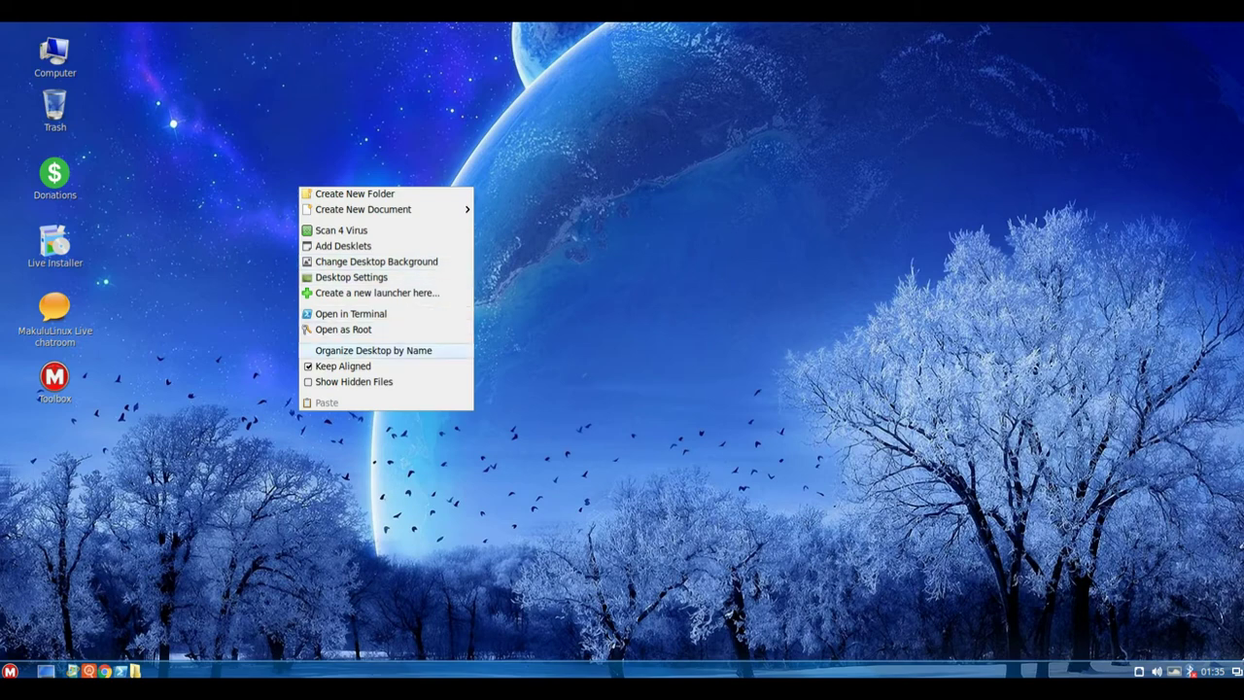
left_click(349, 314)
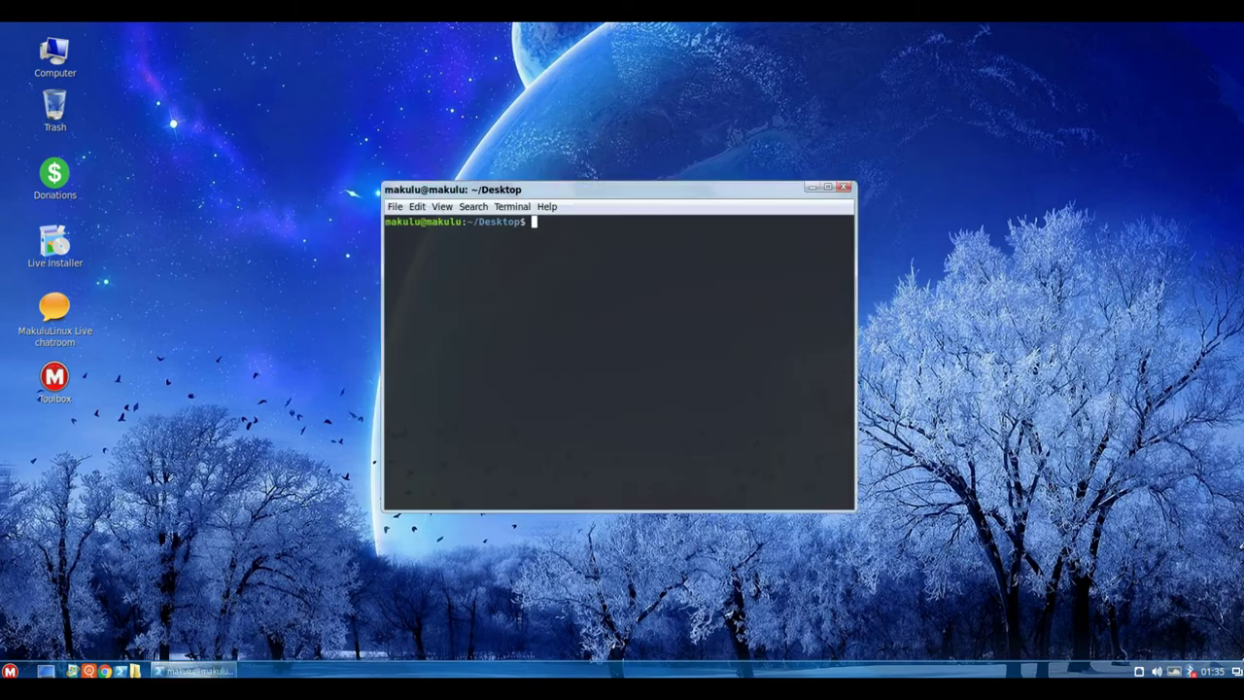
left_click(546, 206)
left_click(563, 236)
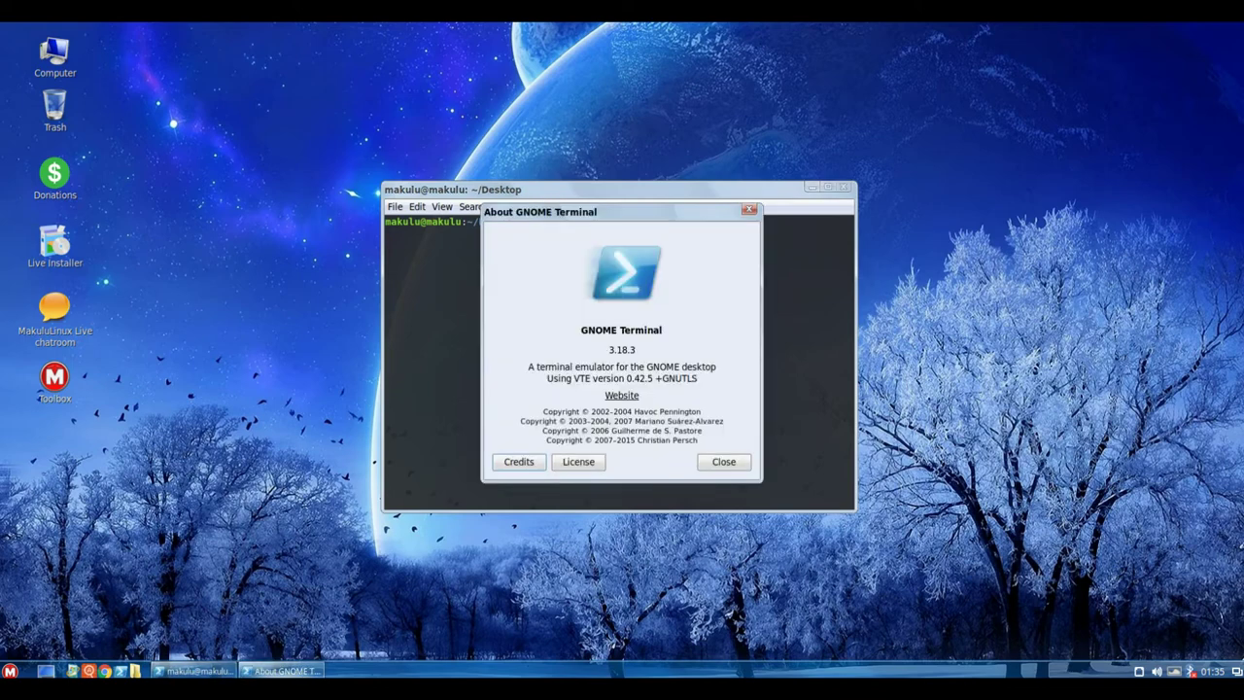
left_click(519, 461)
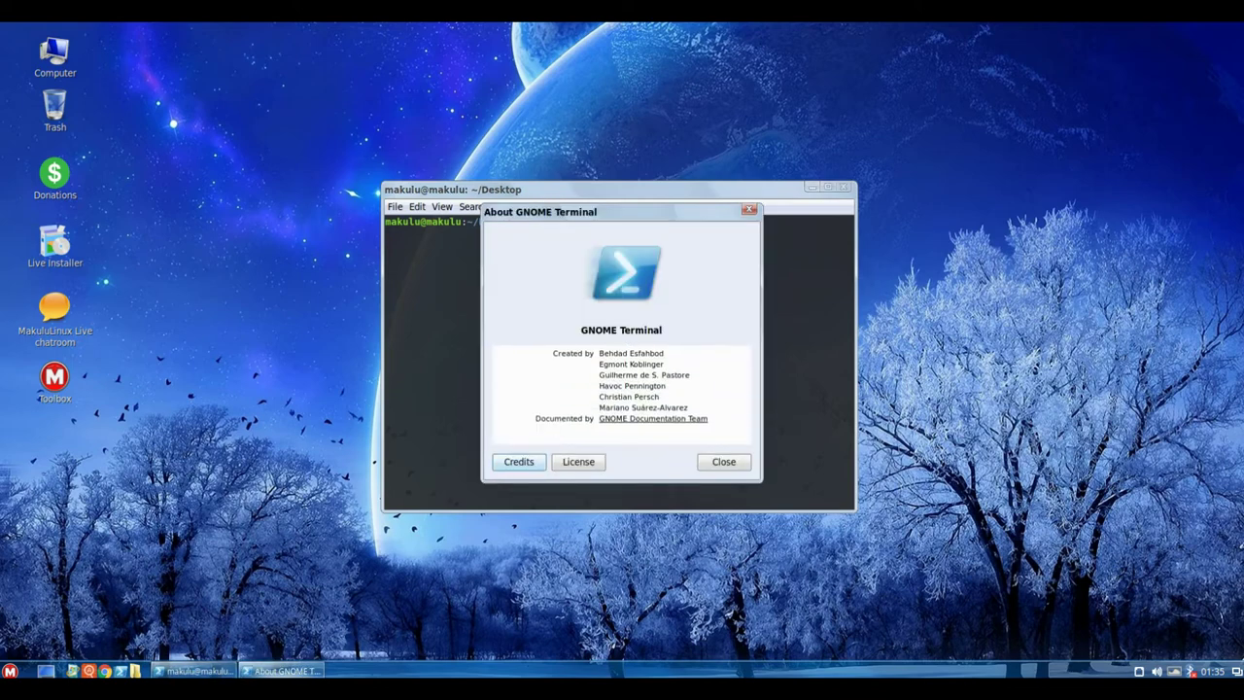
left_click_drag(599, 353, 665, 353)
left_click_drag(599, 375, 663, 364)
left_click(724, 461)
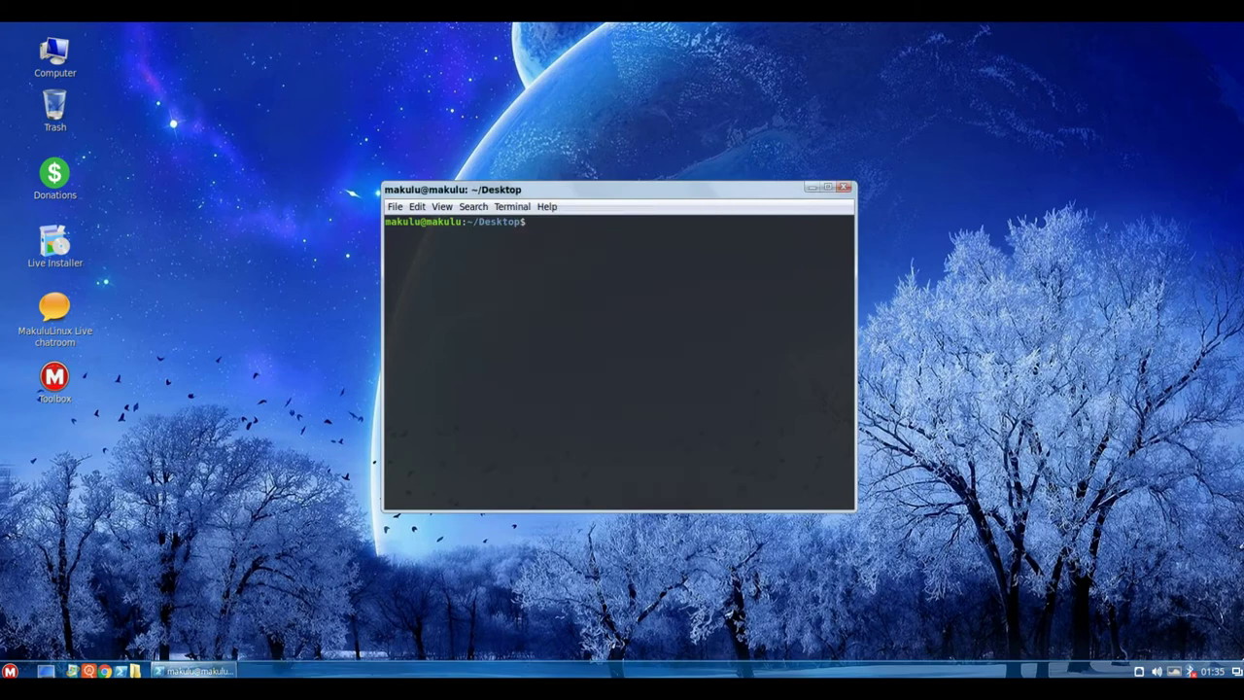
- Check the kernel version in the terminal with uname -a and uname -r, highlight the release line, and close the terminal
type("uname -a")
key("Return")
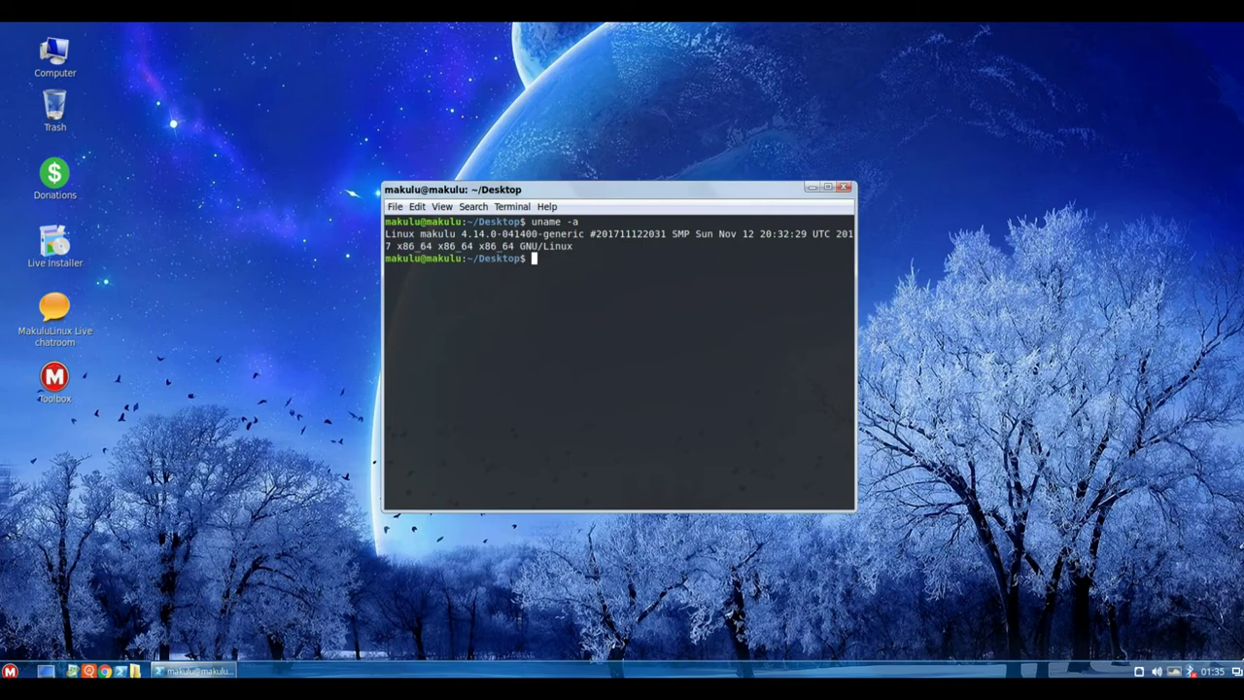
type("uname -r")
key("Return")
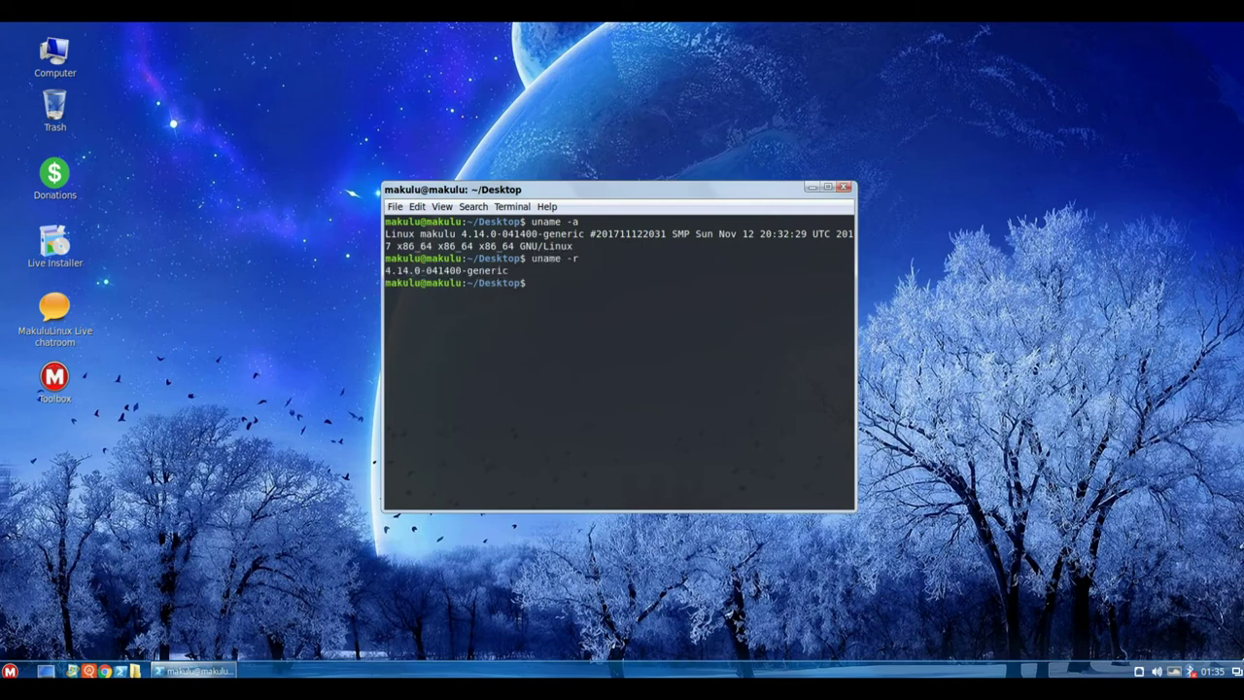
triple_click(447, 270)
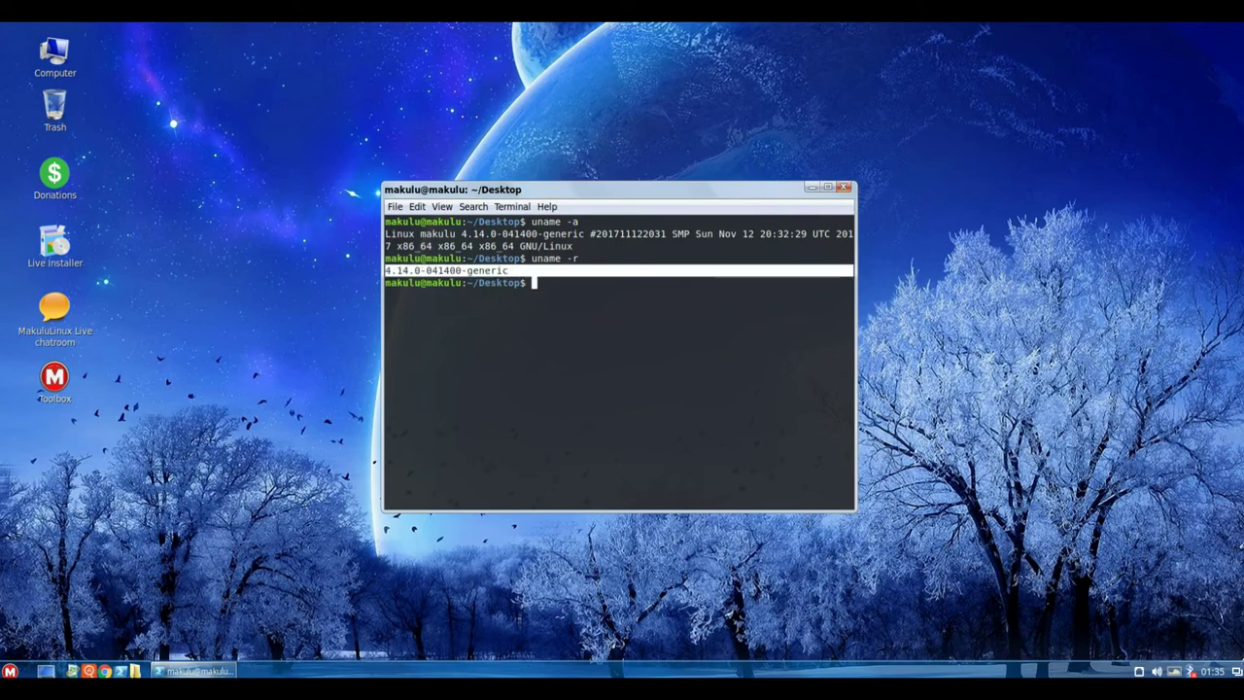
key("alt+F4")
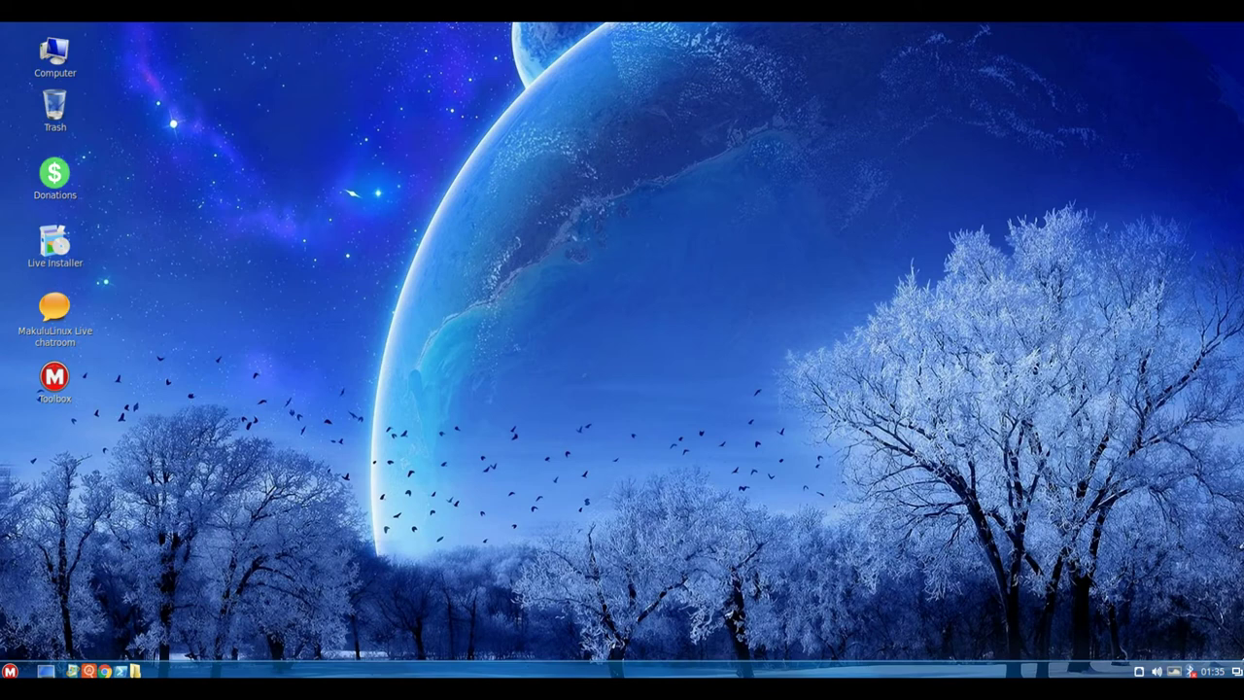
- Open the MakuluLinux Toolbox from the desktop and launch AppGrid as the preferred Software Center
double_click(40, 391)
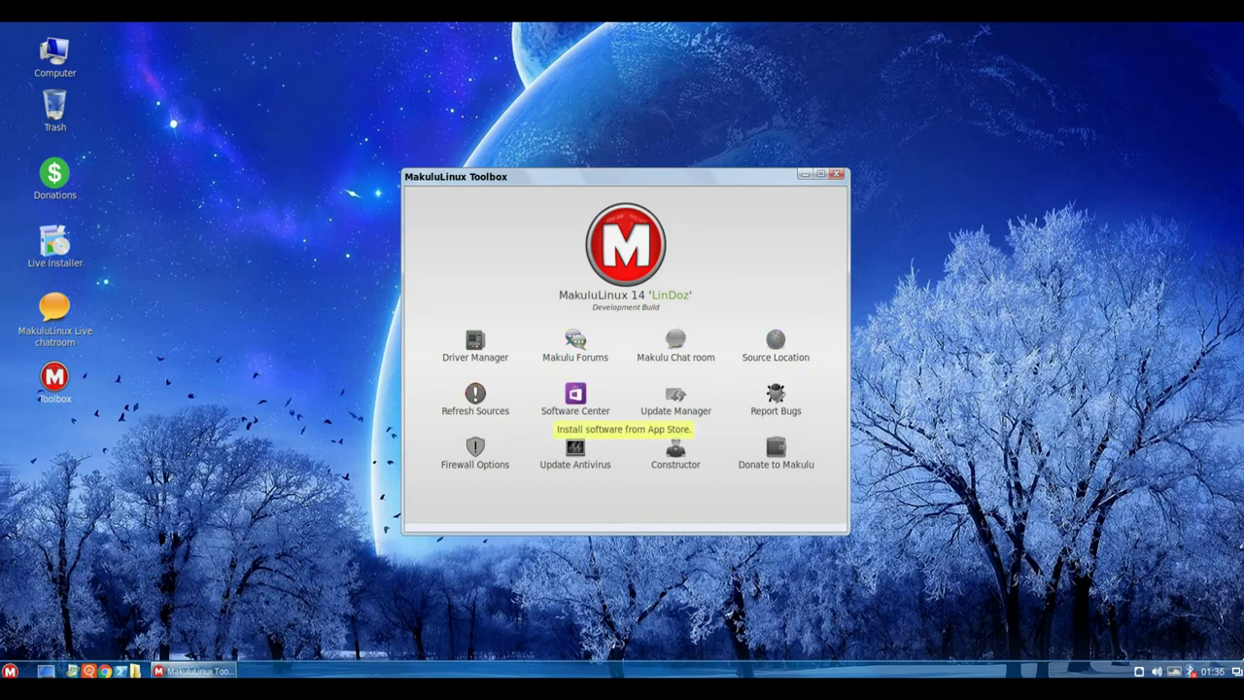
left_click(575, 397)
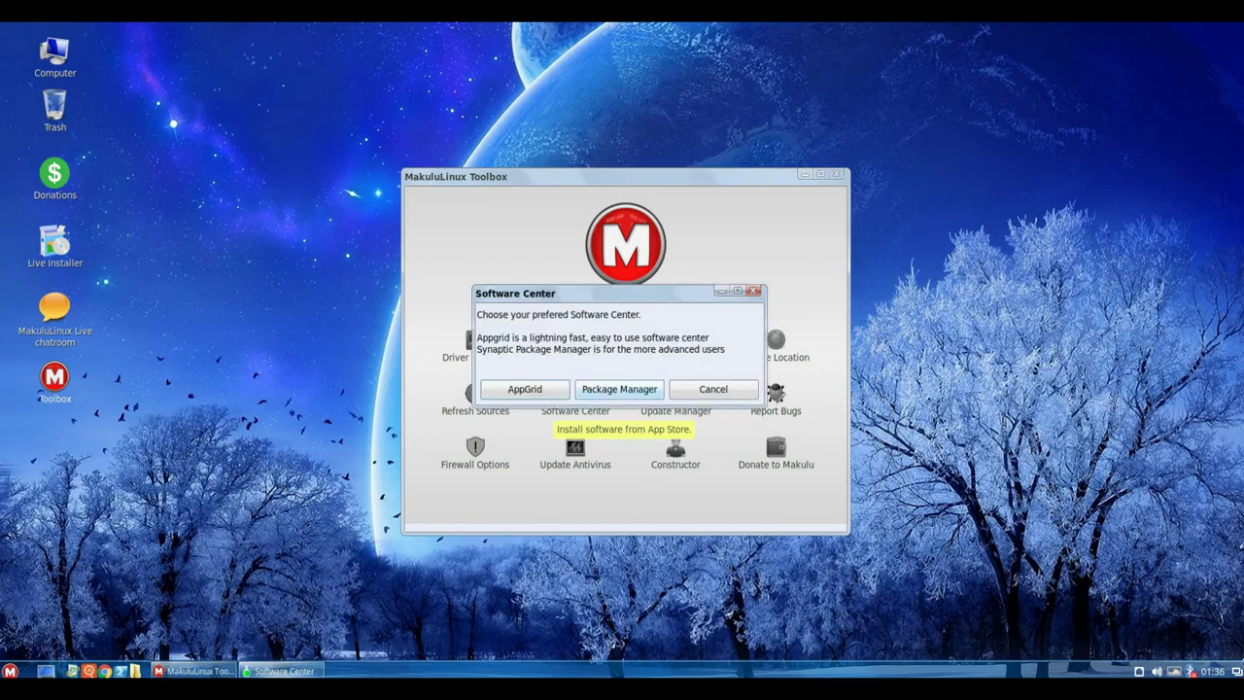
key("Return")
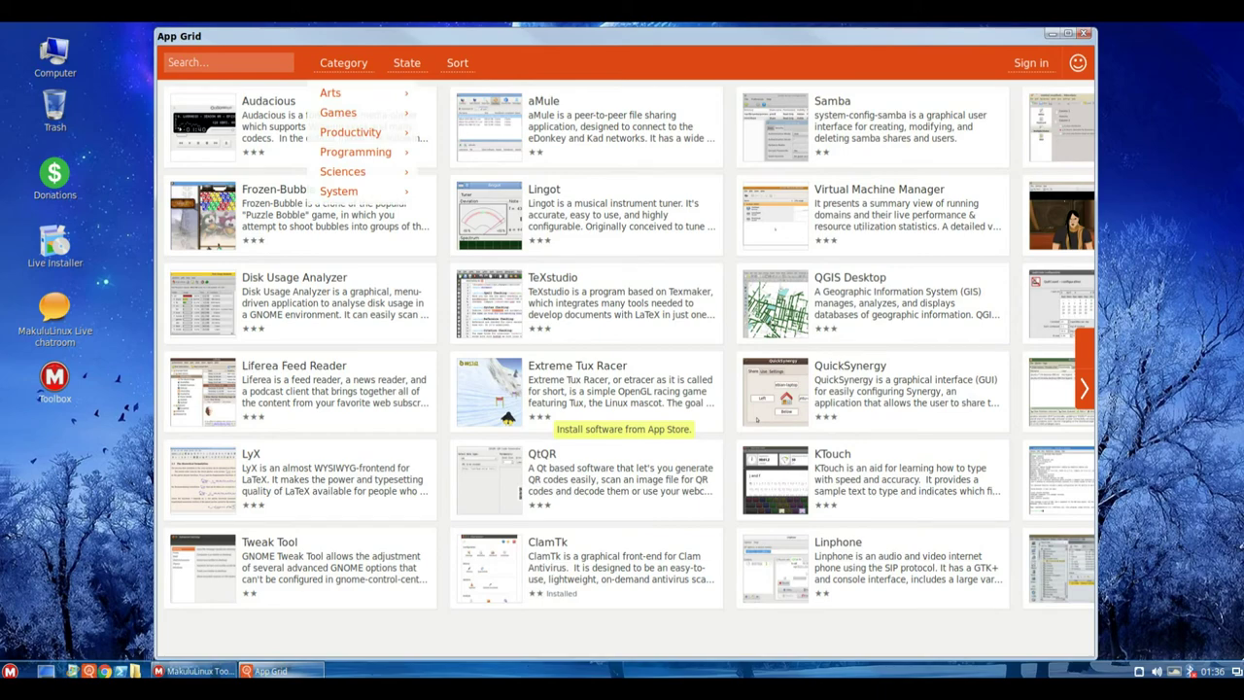
- Browse the applications in App Grid's Games category and close App Grid
left_click(338, 112)
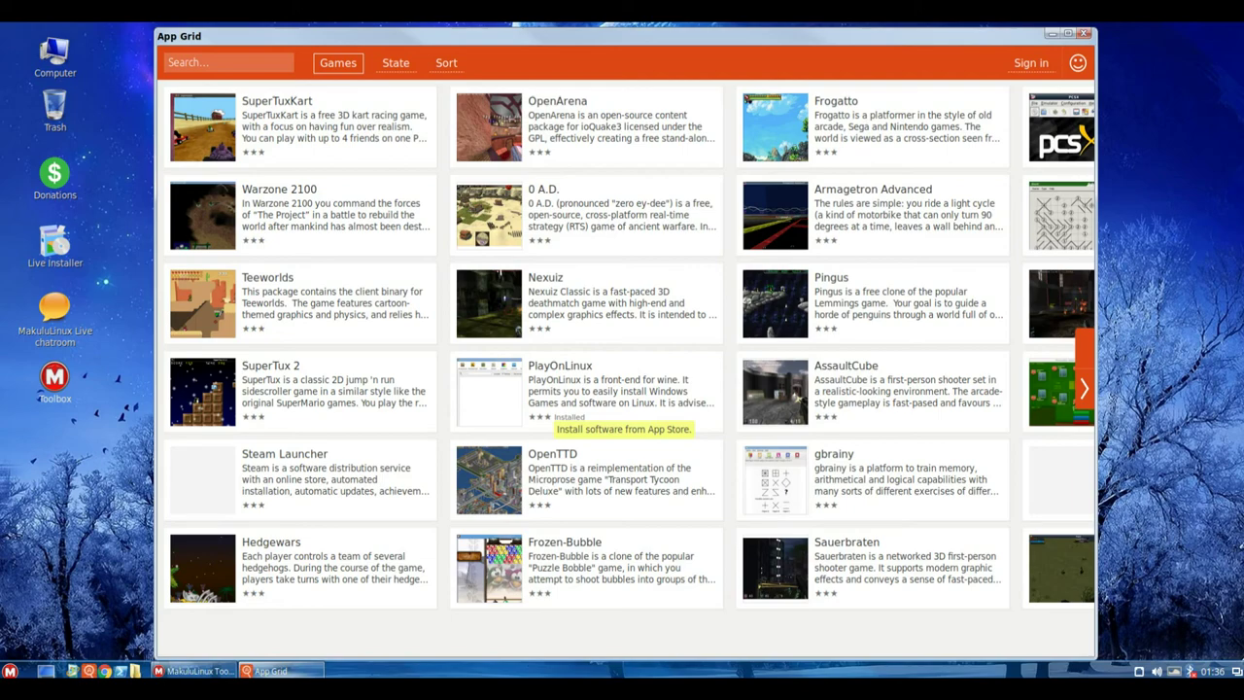
scroll(622, 408, "down", 1)
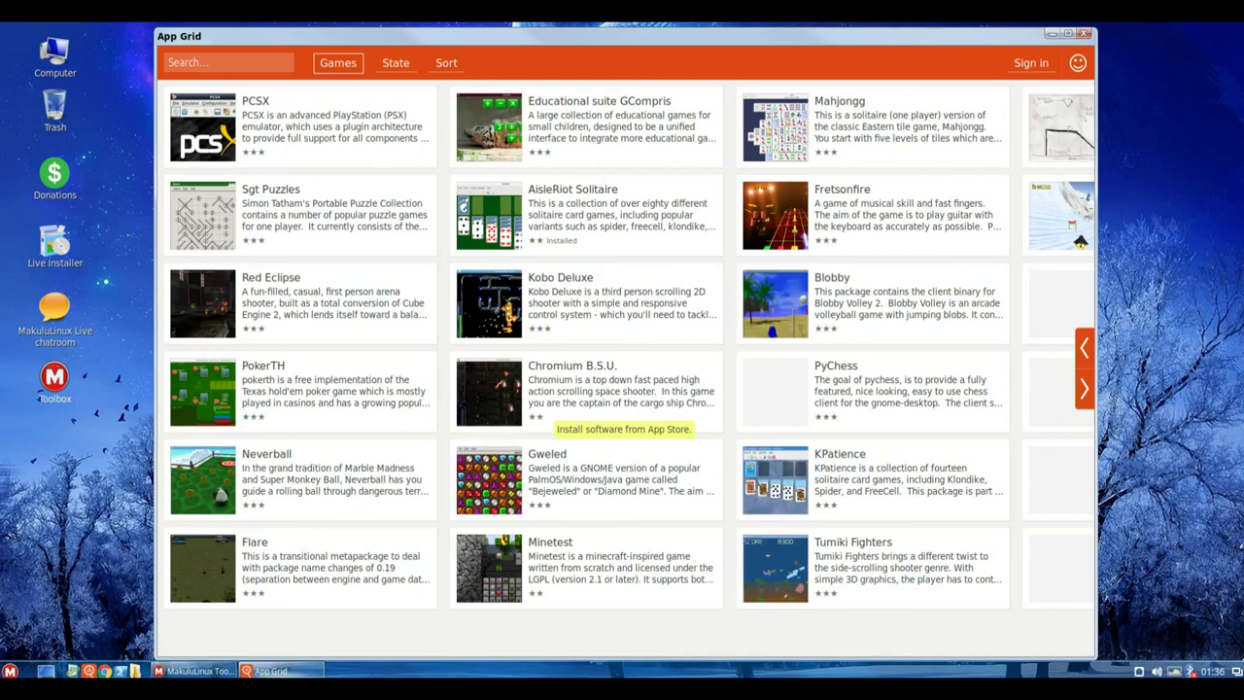
left_click(1084, 33)
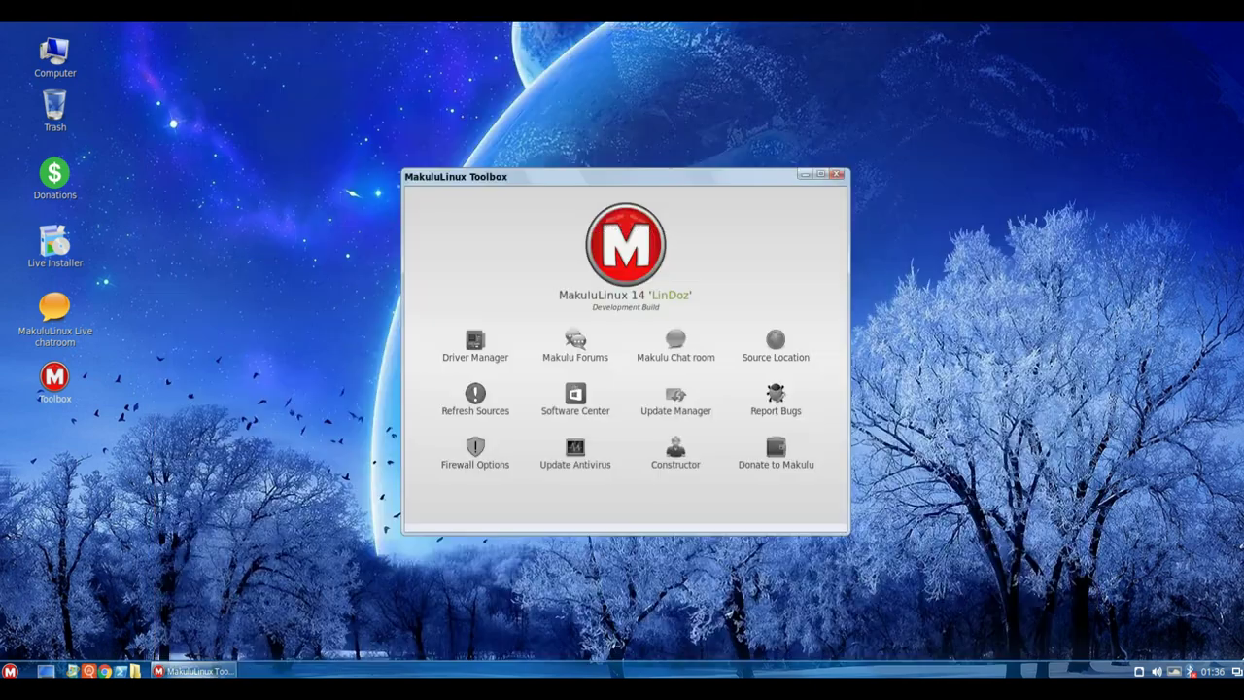